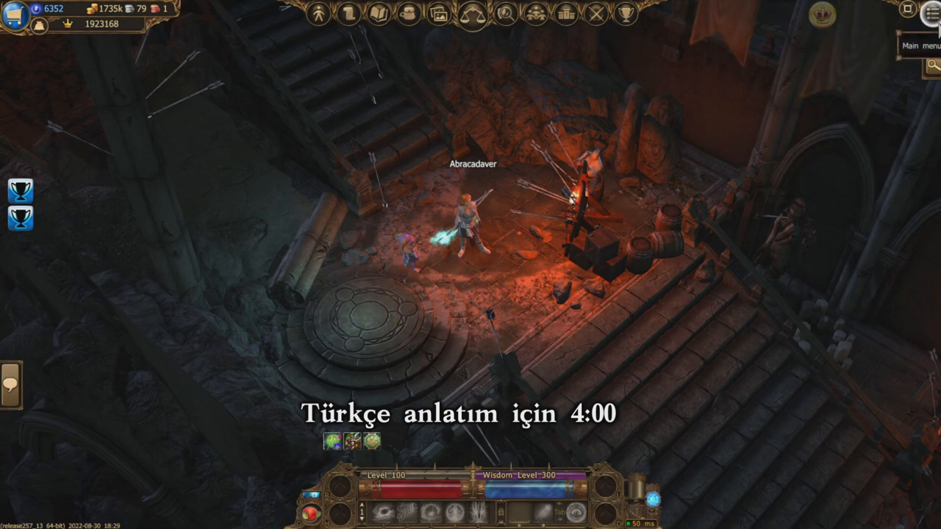
# - Check the game settings from the main menu and return to gameplay
pyautogui.click(932, 14)
pyautogui.click(477, 213)
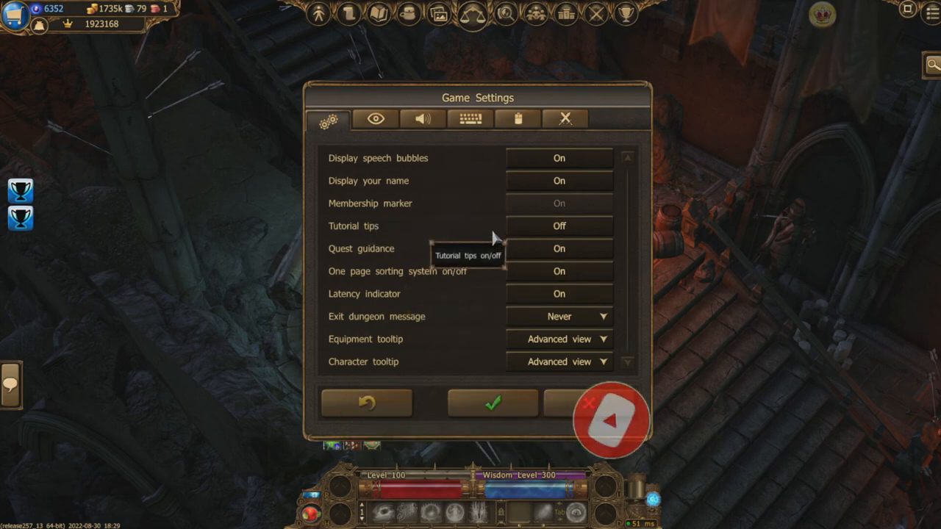
pyautogui.click(588, 404)
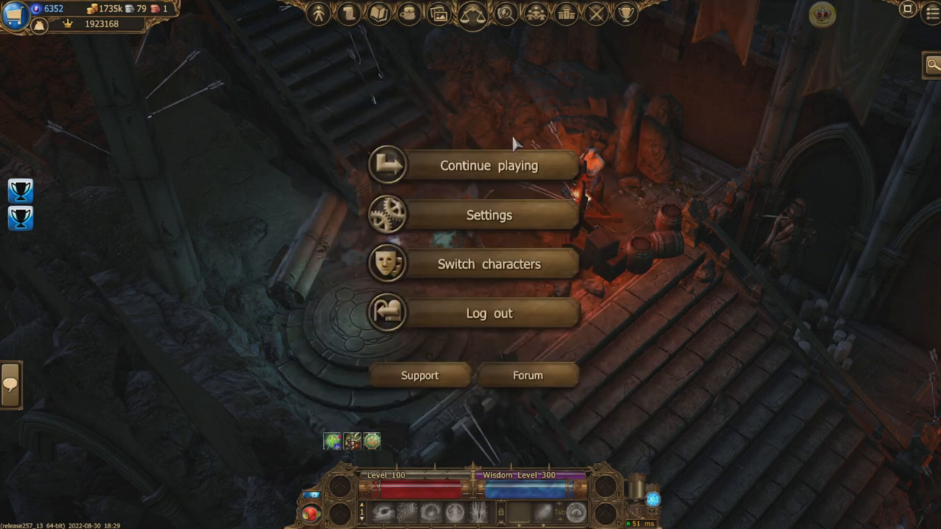
pyautogui.click(489, 164)
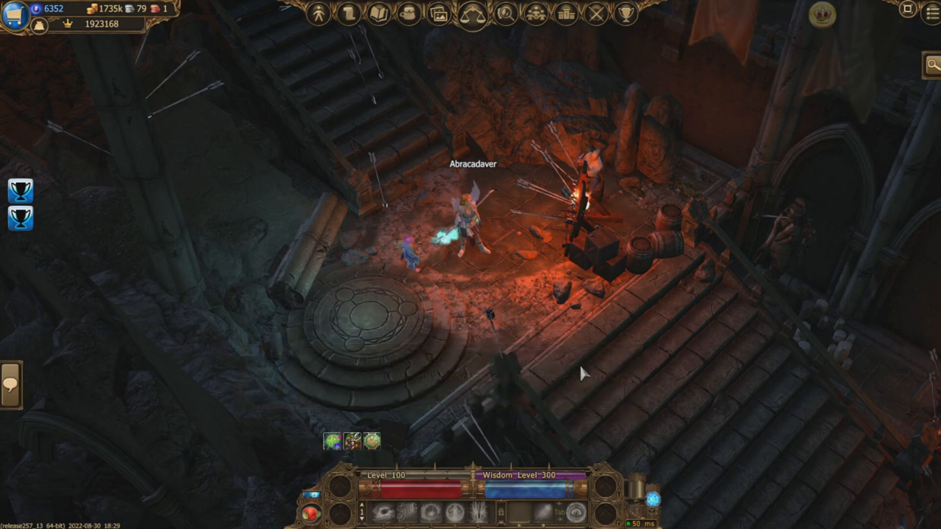
# - Review the game settings again without changes and resume playing
pyautogui.click(932, 10)
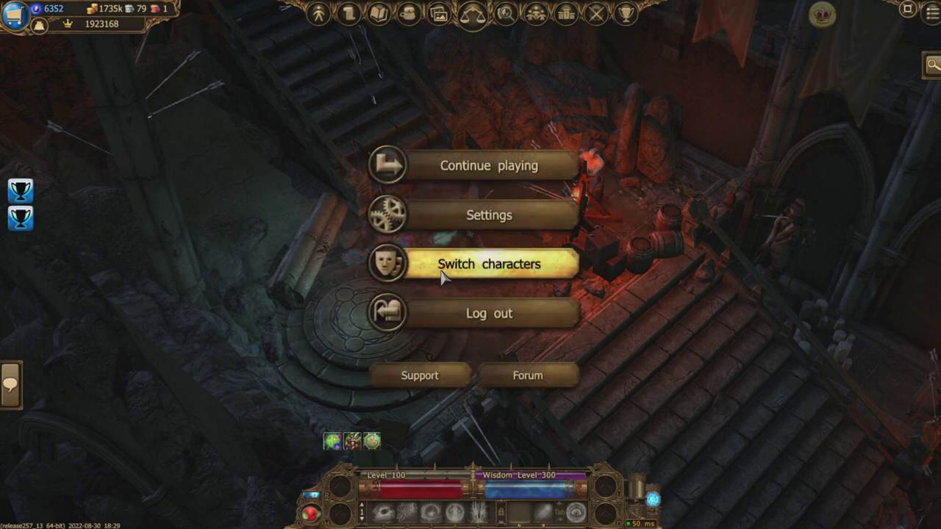
pyautogui.click(451, 213)
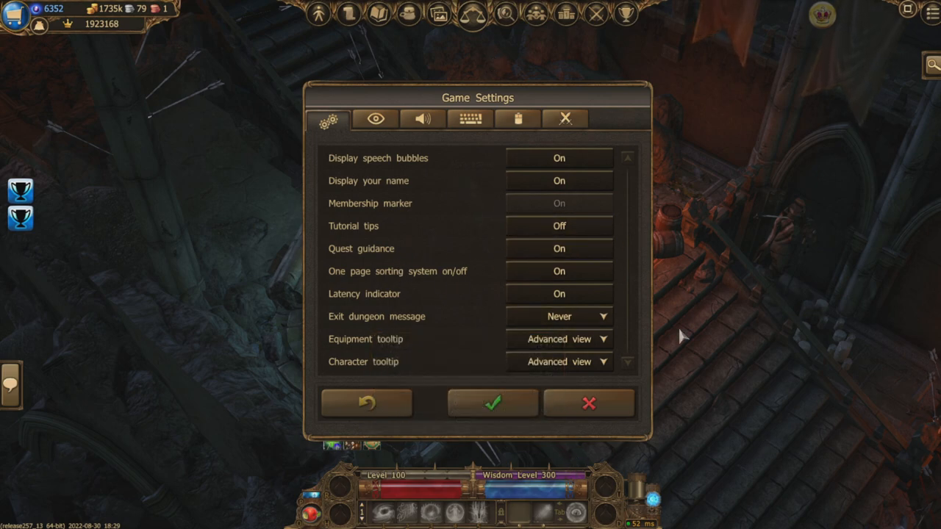
pyautogui.click(588, 403)
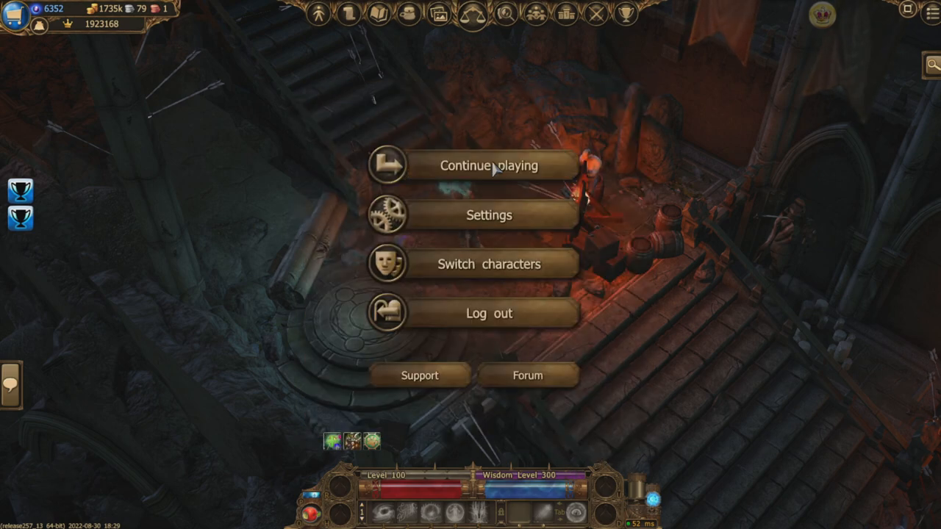
pyautogui.click(489, 165)
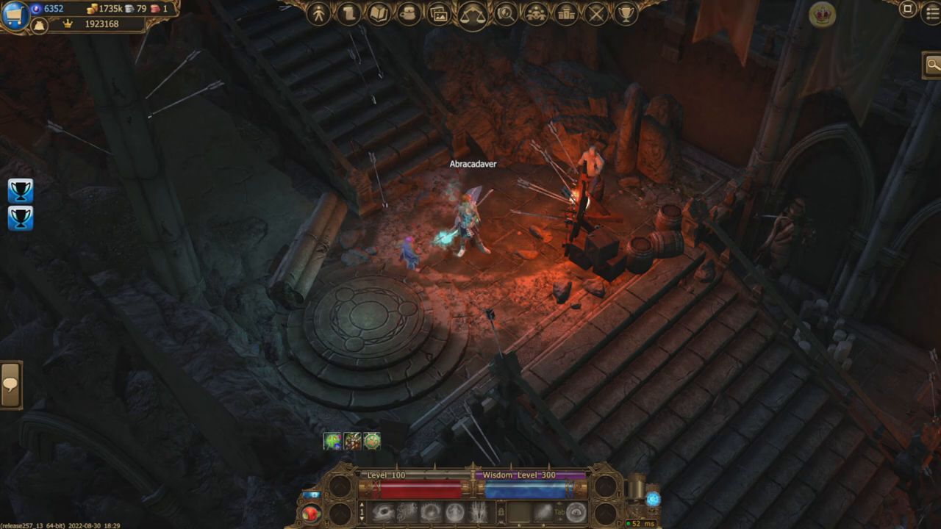
# - Leave the game and open the %temp% folder via Windows search
pyautogui.hotkey('alt', 'Tab')
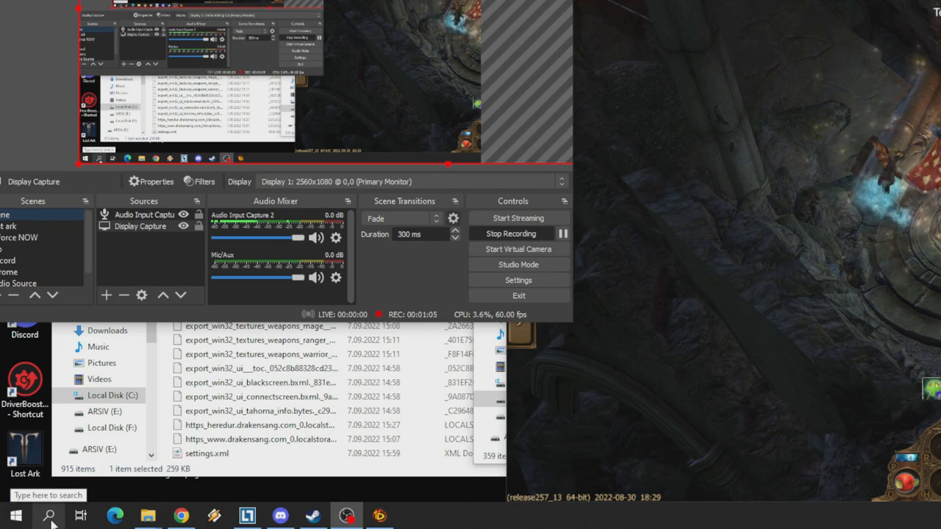
pyautogui.click(50, 517)
pyautogui.write('%')
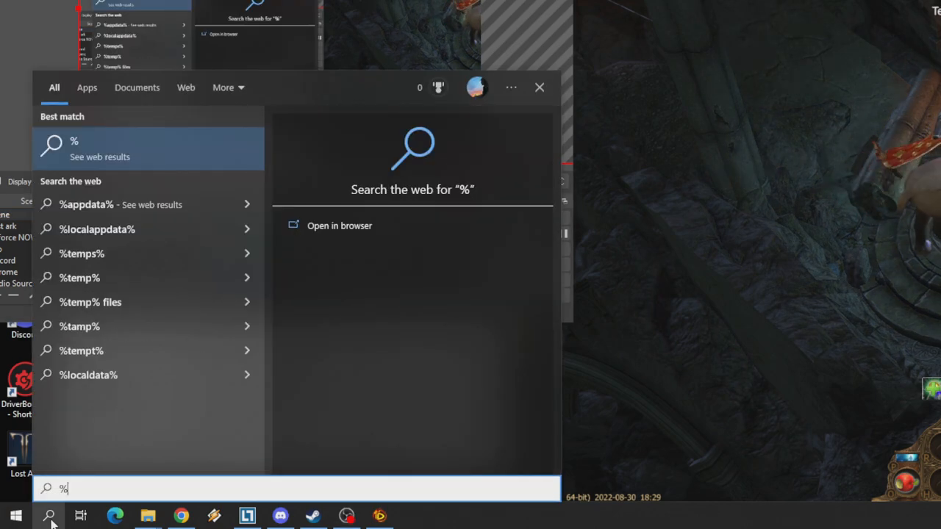
pyautogui.write('TEMP%')
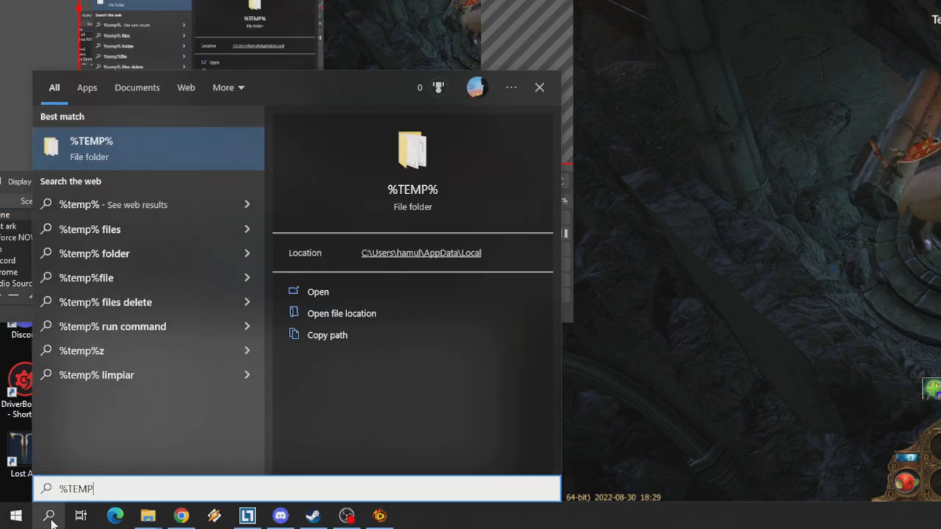
pyautogui.press('BackSpace')
pyautogui.press('BackSpace')
pyautogui.press('BackSpace')
pyautogui.press('BackSpace')
pyautogui.write('temp')
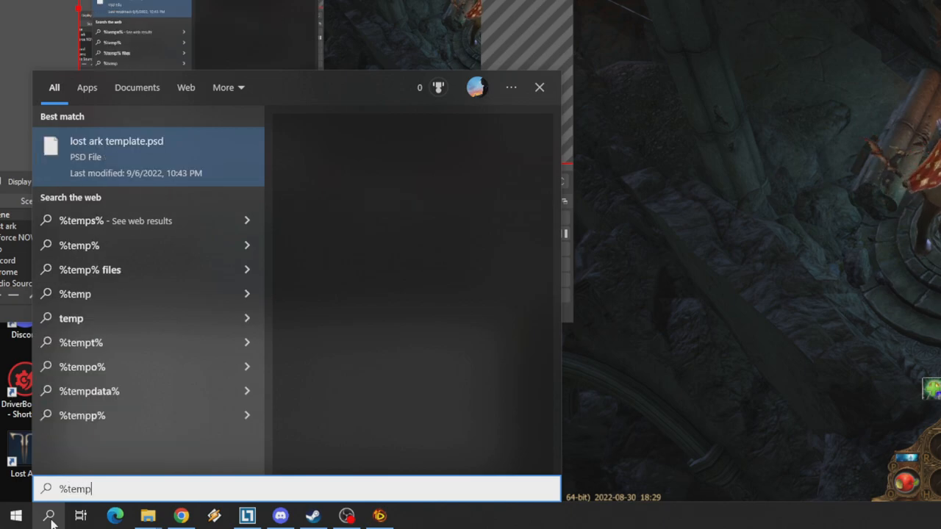
pyautogui.write('%')
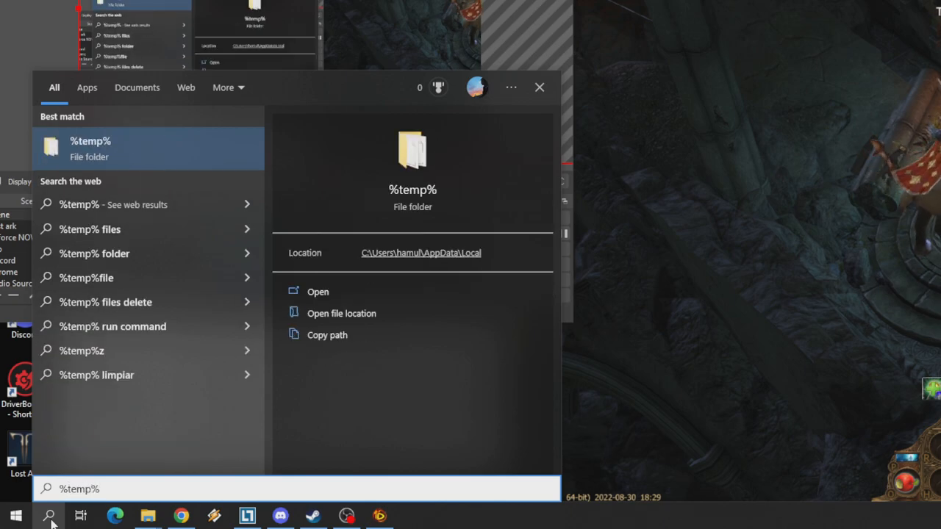
pyautogui.press('Return')
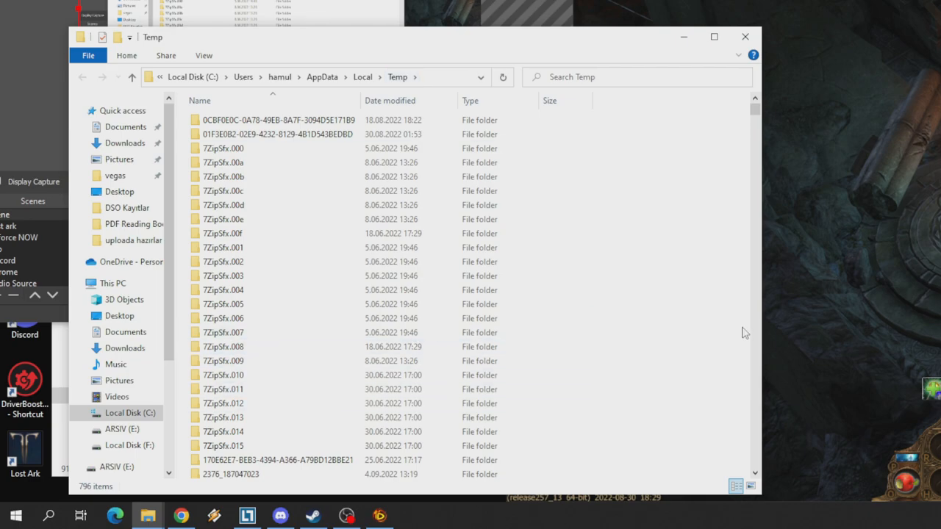
pyautogui.scroll(-8, 617, 287)
pyautogui.scroll(-8, 548, 345)
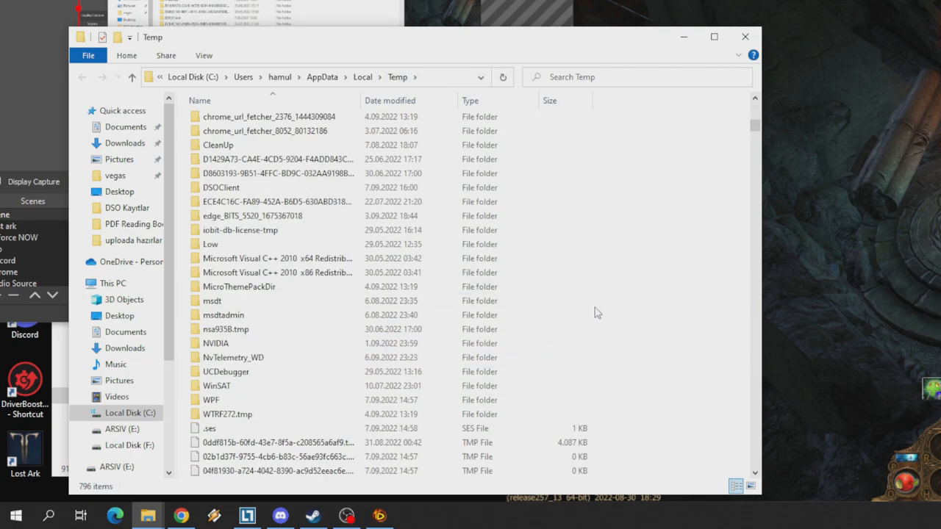
pyautogui.scroll(5, 592, 309)
# - Open settings.xml from the DSOClient folder in Notepad
pyautogui.click(226, 316)
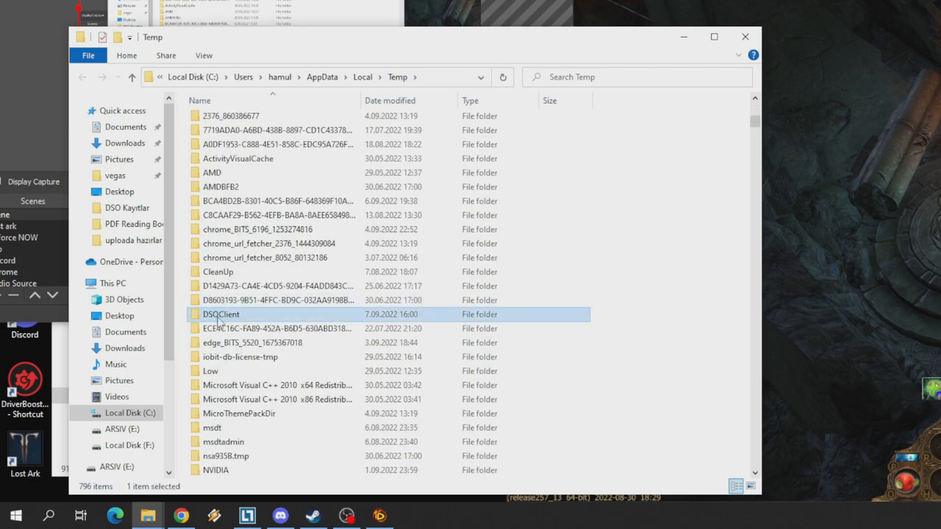
pyautogui.doubleClick(216, 318)
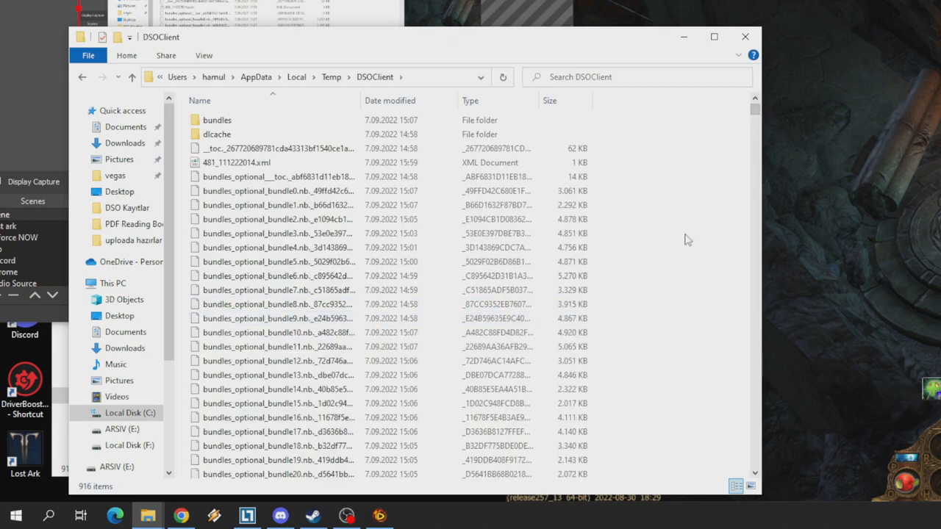
pyautogui.press('End')
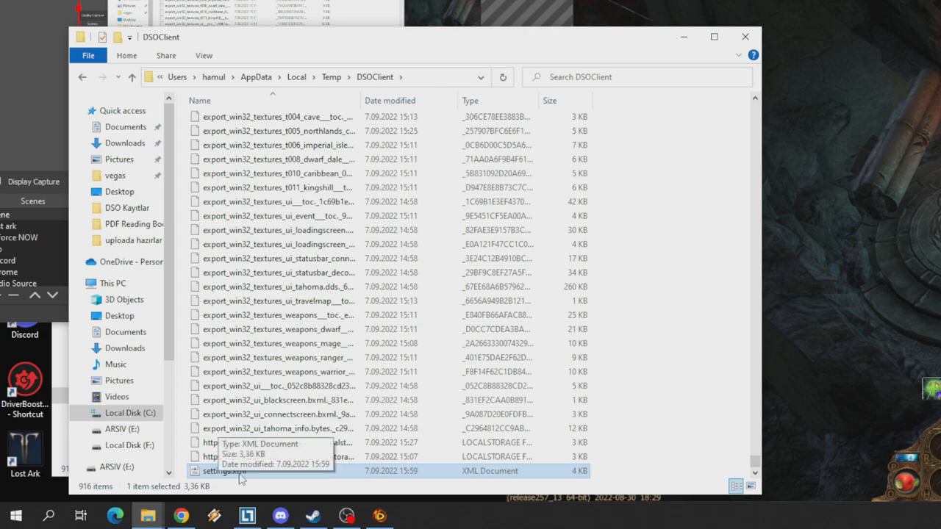
pyautogui.rightClick(240, 474)
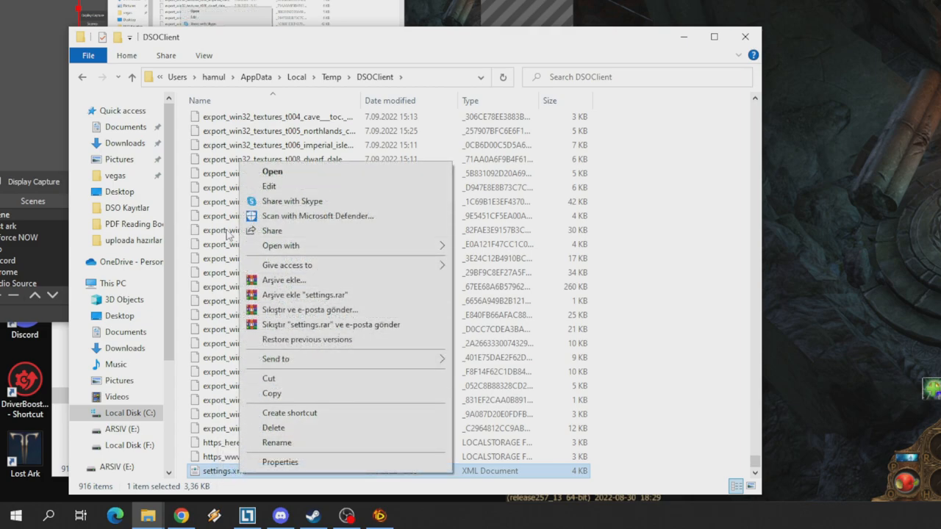
pyautogui.moveTo(281, 246)
pyautogui.click(486, 276)
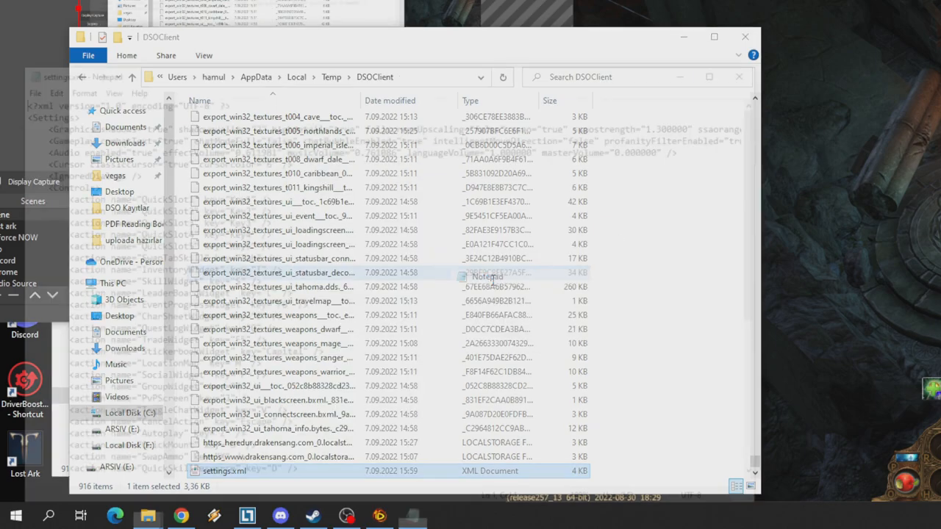
# - Move the Notepad window toward the top-left of the screen
pyautogui.moveTo(355, 78)
pyautogui.mouseDown()
pyautogui.moveTo(225, 18)
pyautogui.moveTo(234, 25)
pyautogui.mouseUp()
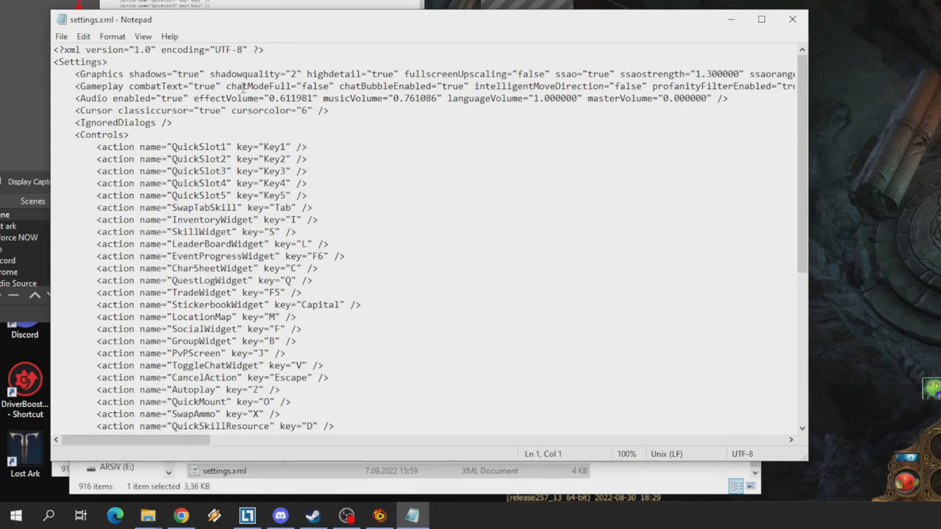
pyautogui.moveTo(169, 441); pyautogui.dragTo(210, 438)
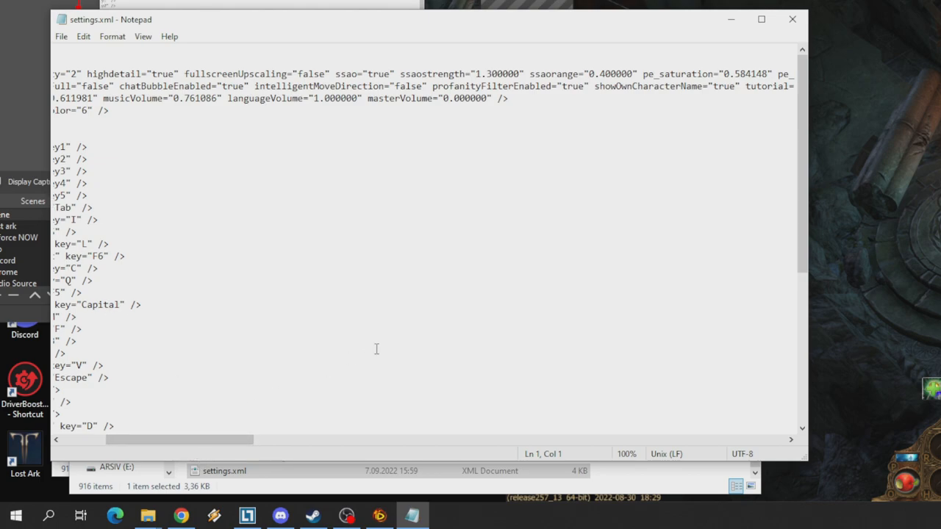
pyautogui.moveTo(213, 441); pyautogui.dragTo(309, 441)
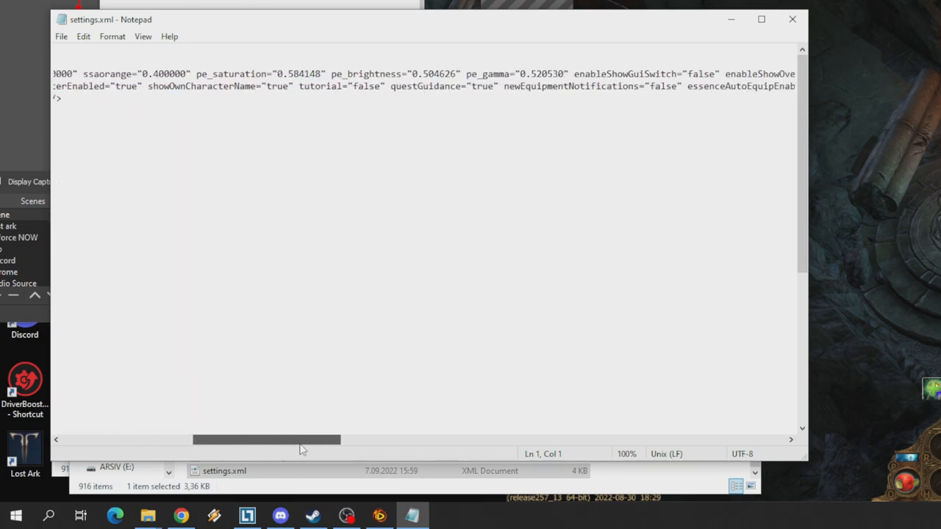
# - Replace the newEquipmentNotifications value "true" with "false"
pyautogui.doubleClick(513, 86)
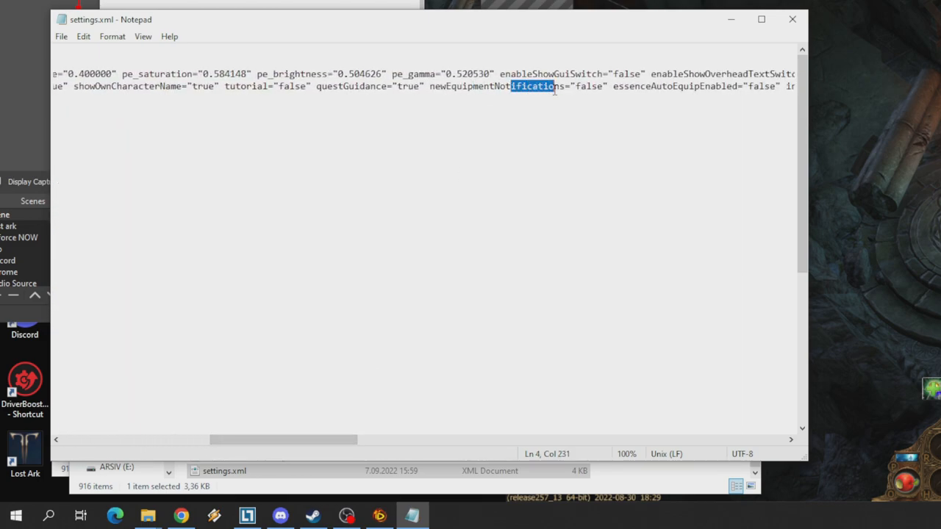
pyautogui.click(574, 102)
pyautogui.moveTo(272, 439)
pyautogui.mouseDown()
pyautogui.moveTo(235, 440)
pyautogui.moveTo(315, 443)
pyautogui.mouseUp()
pyautogui.click(453, 86)
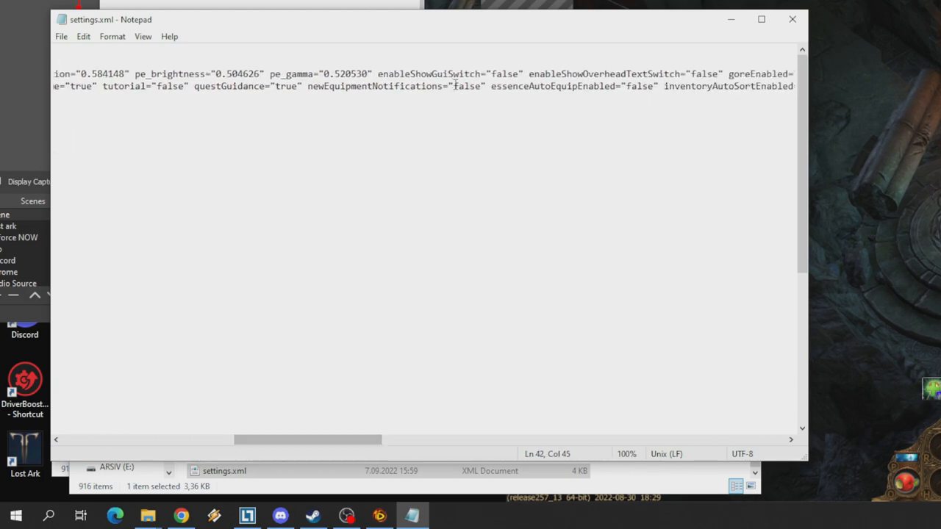
pyautogui.press('Delete')
pyautogui.press('Delete')
pyautogui.press('Delete')
pyautogui.press('Delete')
pyautogui.press('Delete')
pyautogui.write('t')
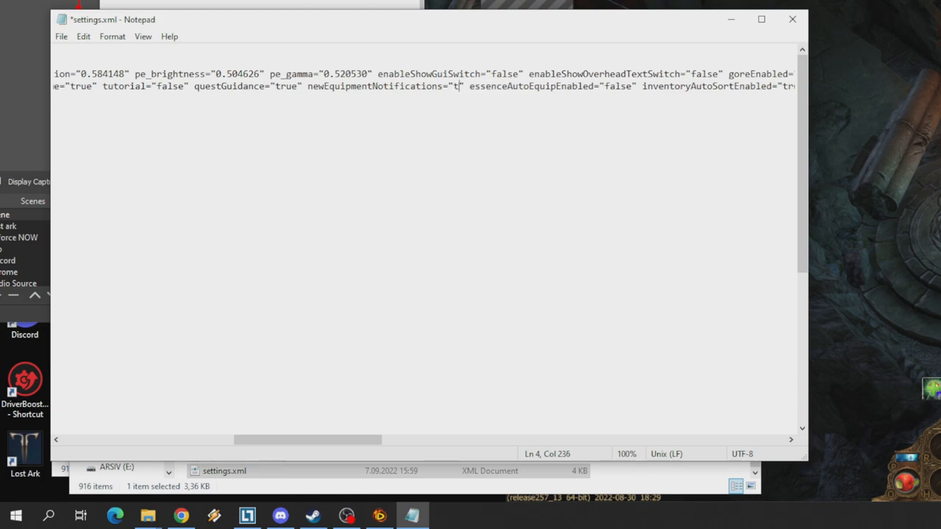
pyautogui.write('rue')
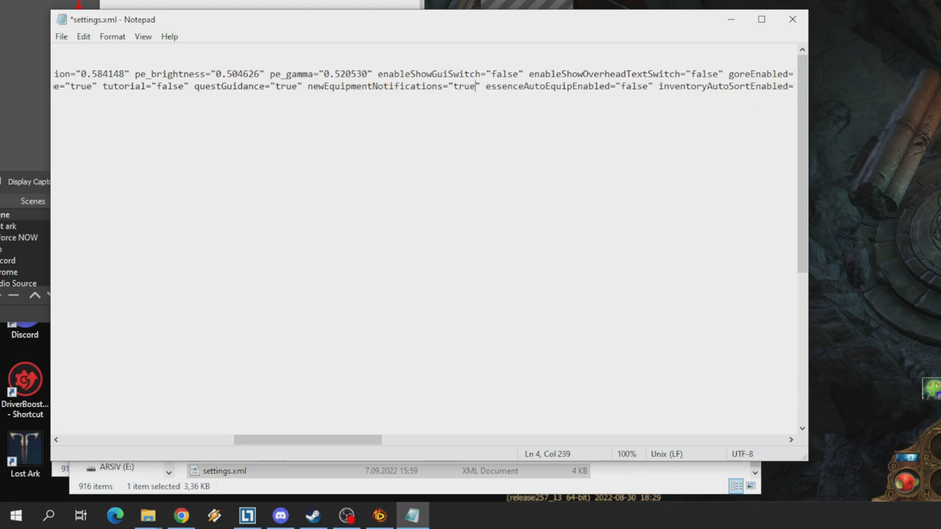
pyautogui.press('BackSpace')
pyautogui.press('BackSpace')
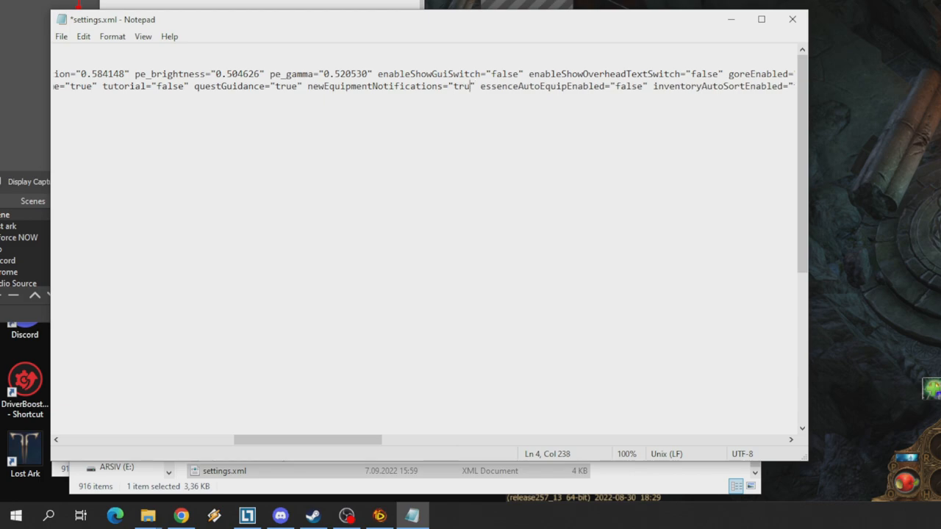
pyautogui.press('BackSpace')
pyautogui.press('BackSpace')
pyautogui.write('fal')
pyautogui.write('se')
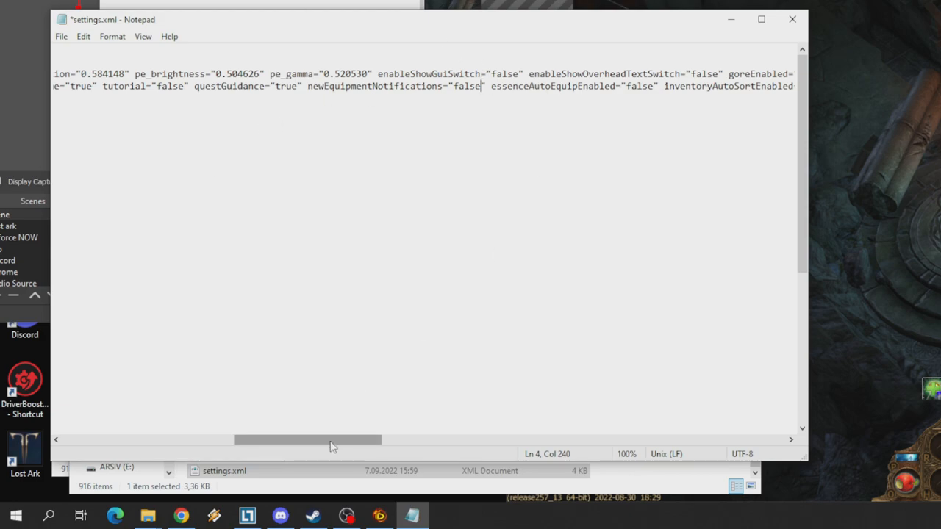
pyautogui.moveTo(331, 446); pyautogui.dragTo(322, 445)
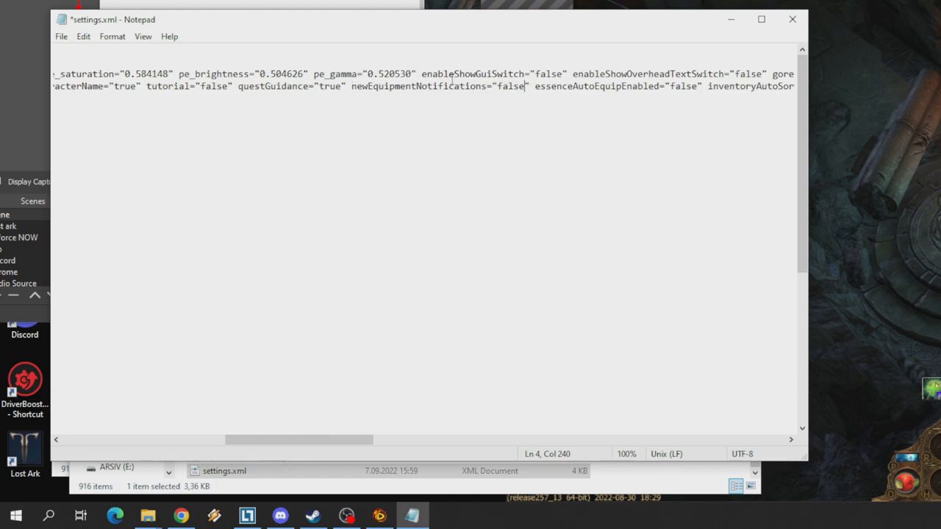
pyautogui.moveTo(294, 439); pyautogui.dragTo(228, 439)
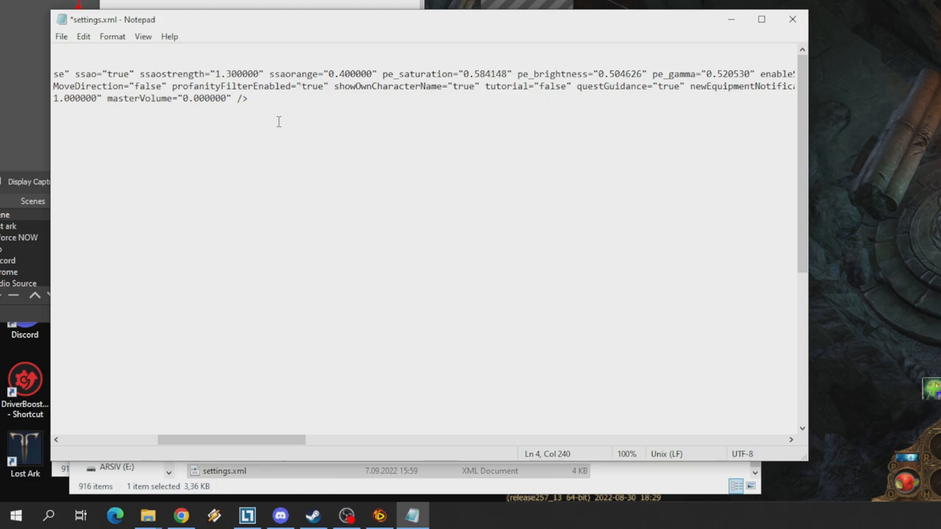
pyautogui.moveTo(259, 440); pyautogui.dragTo(140, 440)
pyautogui.click(206, 217)
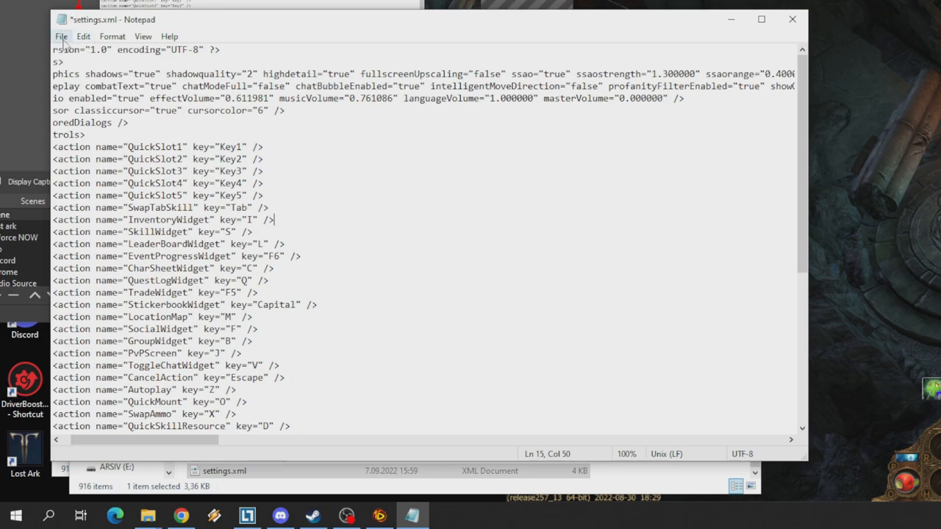
pyautogui.click(61, 36)
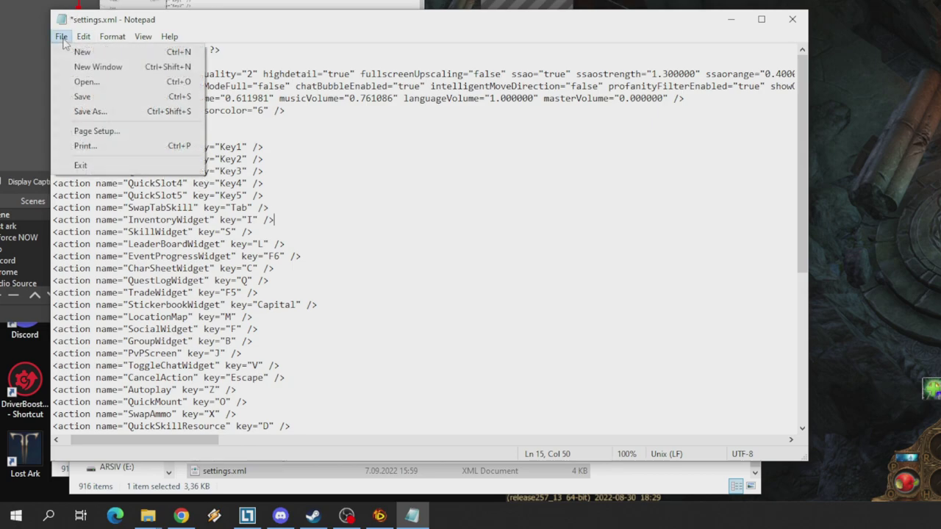
# - Save the edited settings.xml and close Notepad
pyautogui.click(82, 96)
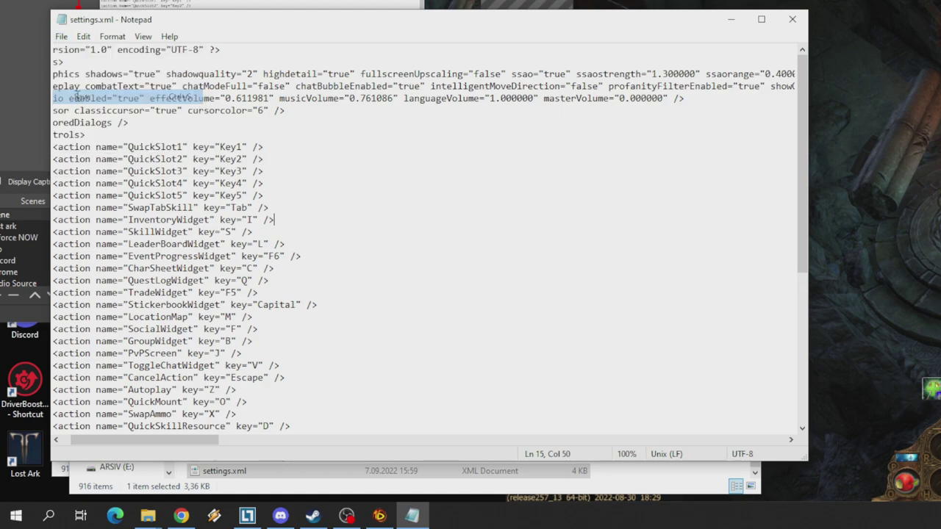
pyautogui.click(156, 110)
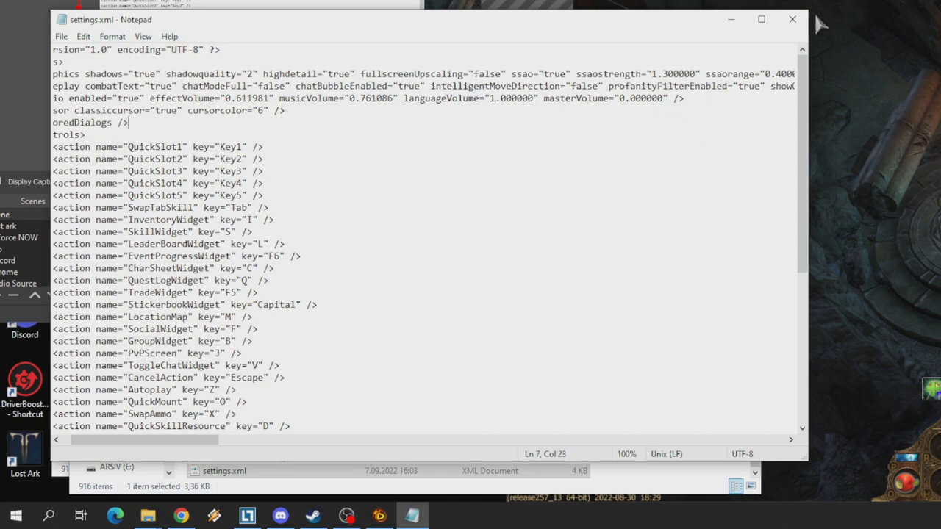
pyautogui.click(792, 19)
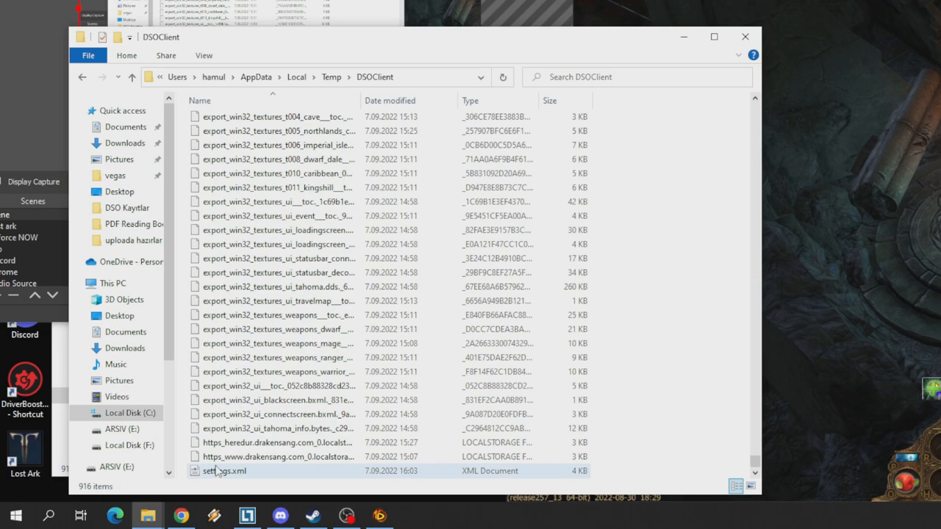
# - Copy settings.xml in the DSOClient folder as a backup
pyautogui.click(219, 471)
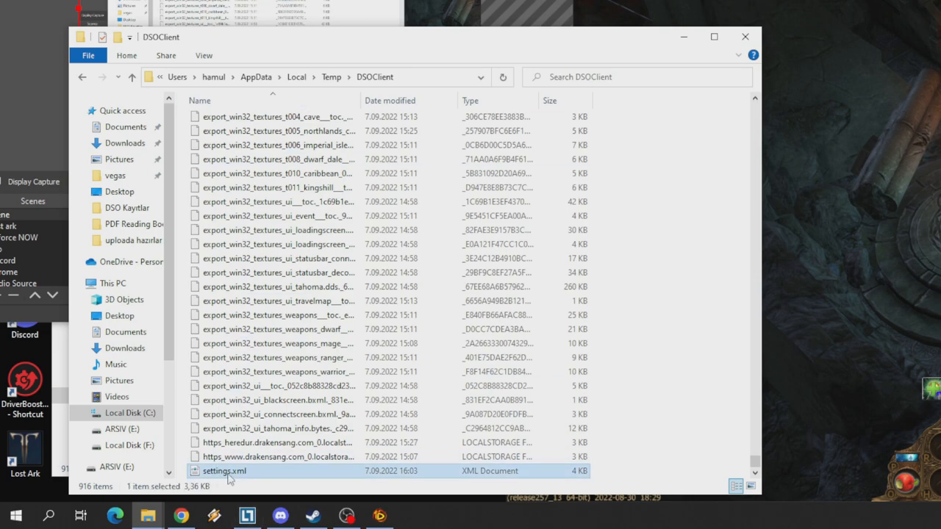
pyautogui.rightClick(226, 472)
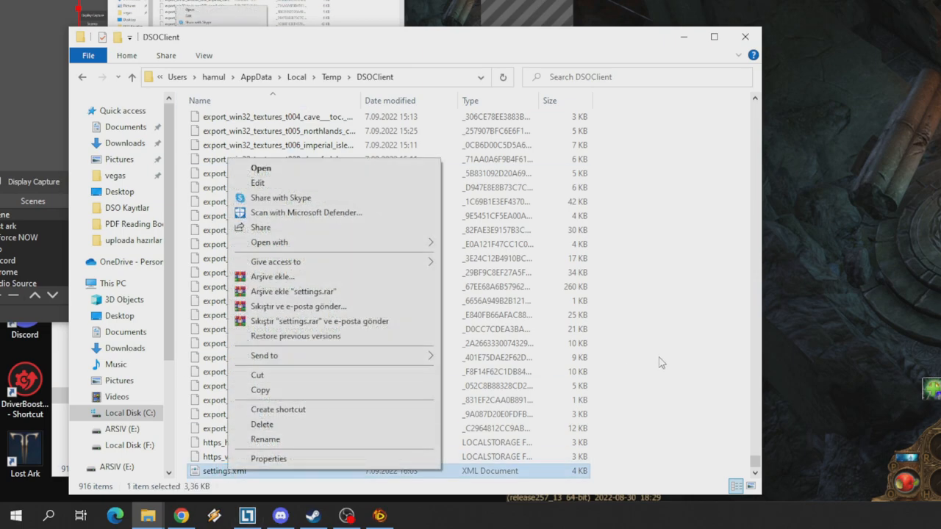
pyautogui.click(294, 389)
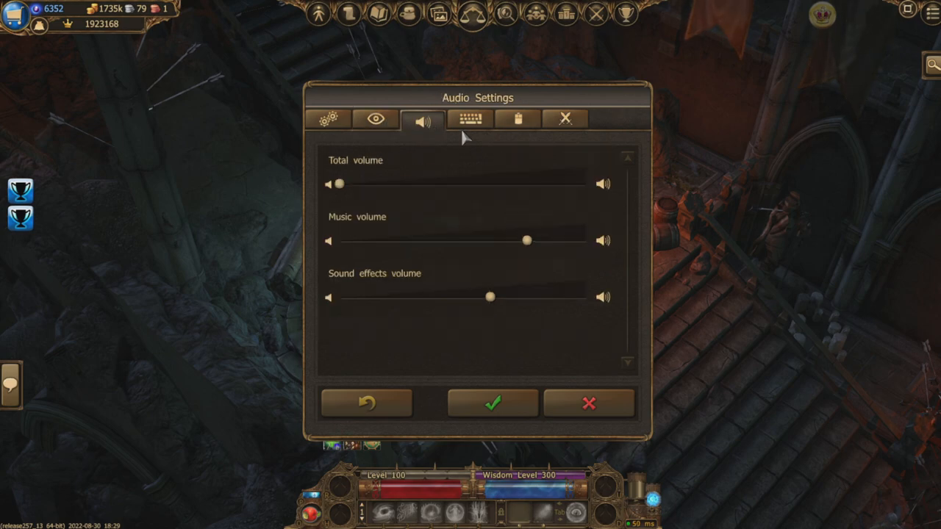
# - Review the keyboard controls settings, close them and resume play
pyautogui.click(471, 119)
pyautogui.scroll(-3, 532, 264)
pyautogui.scroll(-3, 532, 264)
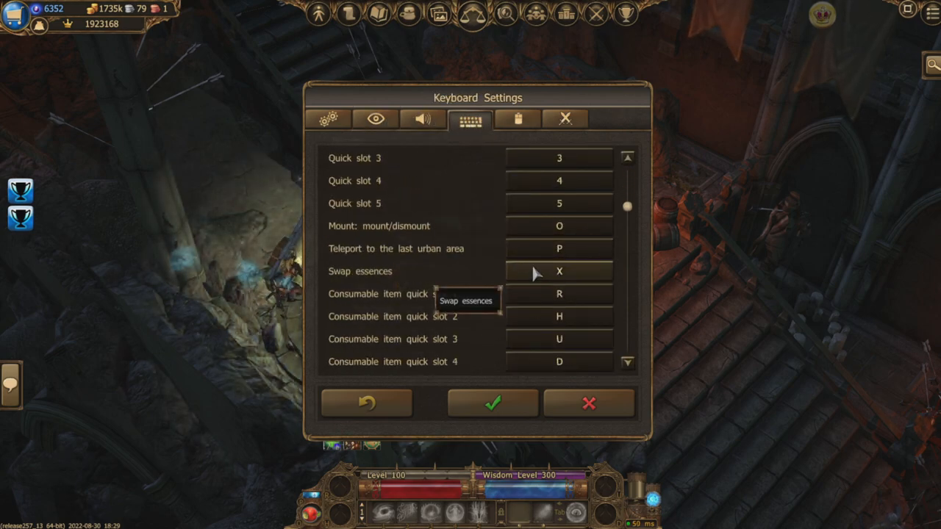
pyautogui.scroll(-3, 567, 293)
pyautogui.scroll(-2, 568, 293)
pyautogui.scroll(-3, 562, 244)
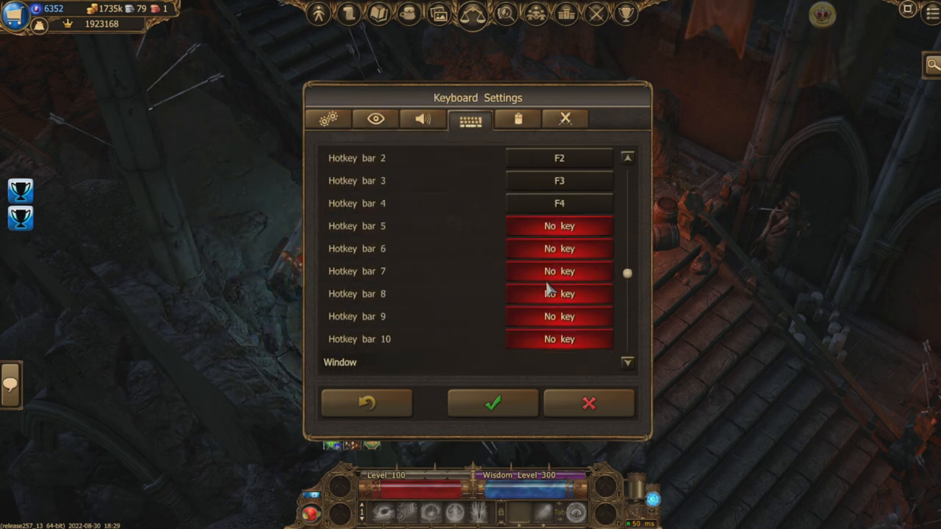
pyautogui.scroll(3, 537, 292)
pyautogui.scroll(3, 541, 291)
pyautogui.scroll(3, 540, 257)
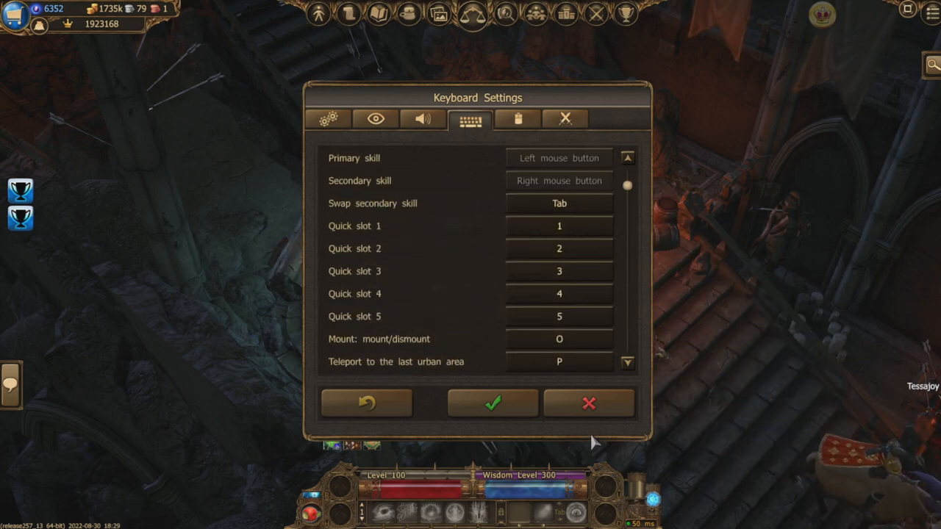
pyautogui.click(593, 407)
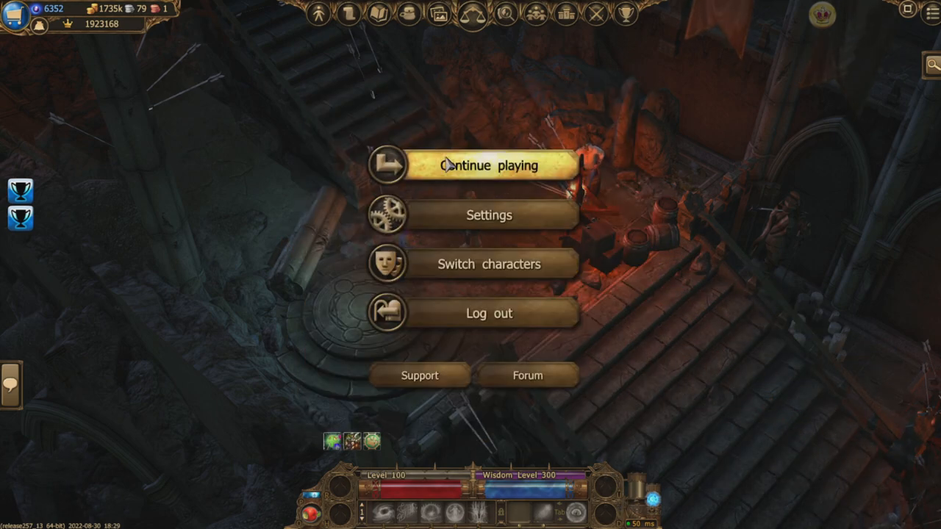
pyautogui.click(485, 158)
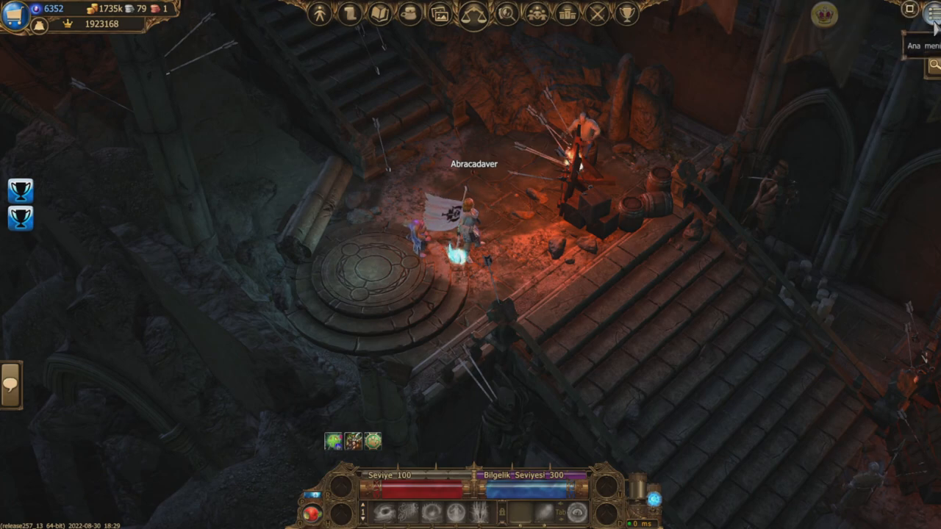
# - Browse the graphics, keyboard, cursor, combat and audio settings pages
pyautogui.click(931, 10)
pyautogui.click(474, 214)
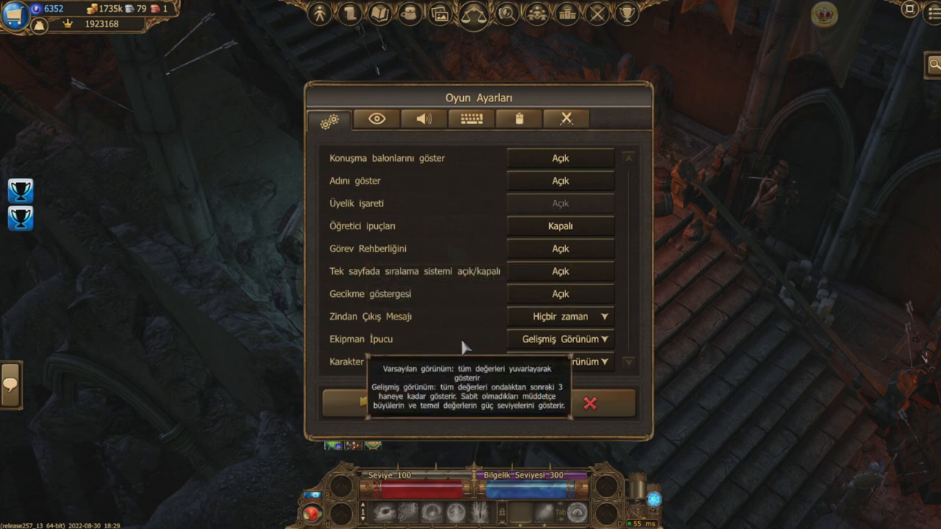
pyautogui.click(376, 120)
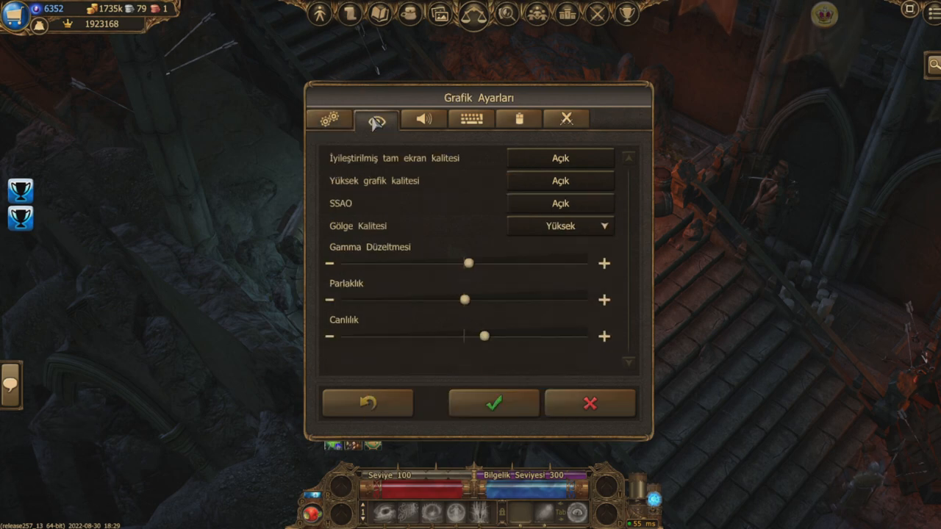
pyautogui.click(471, 119)
pyautogui.scroll(-5, 486, 287)
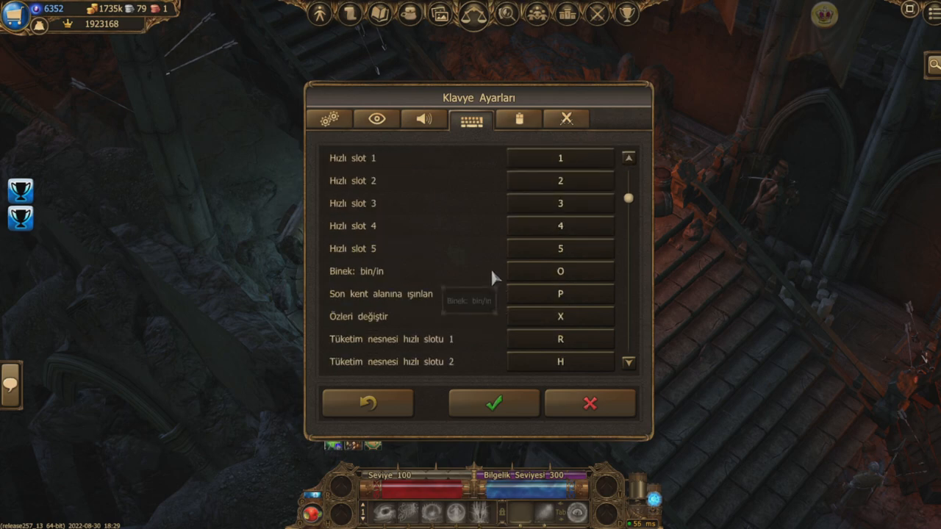
pyautogui.scroll(-5, 492, 272)
pyautogui.scroll(-3, 544, 272)
pyautogui.scroll(-3, 551, 275)
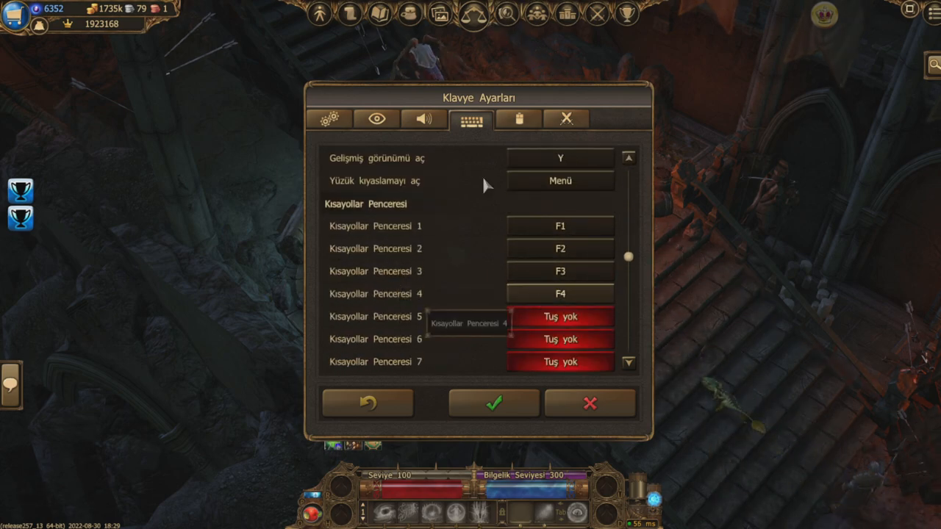
pyautogui.click(519, 119)
pyautogui.click(566, 119)
pyautogui.click(471, 119)
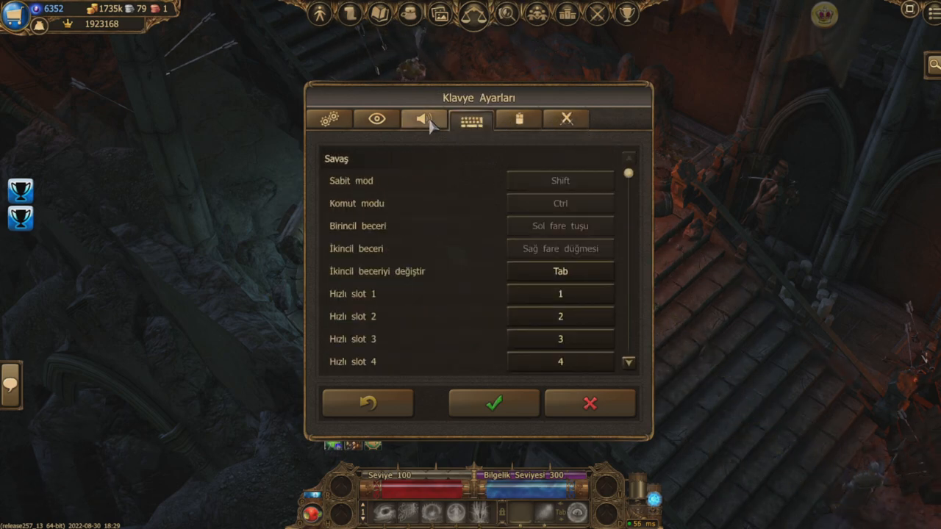
pyautogui.click(423, 120)
pyautogui.click(328, 119)
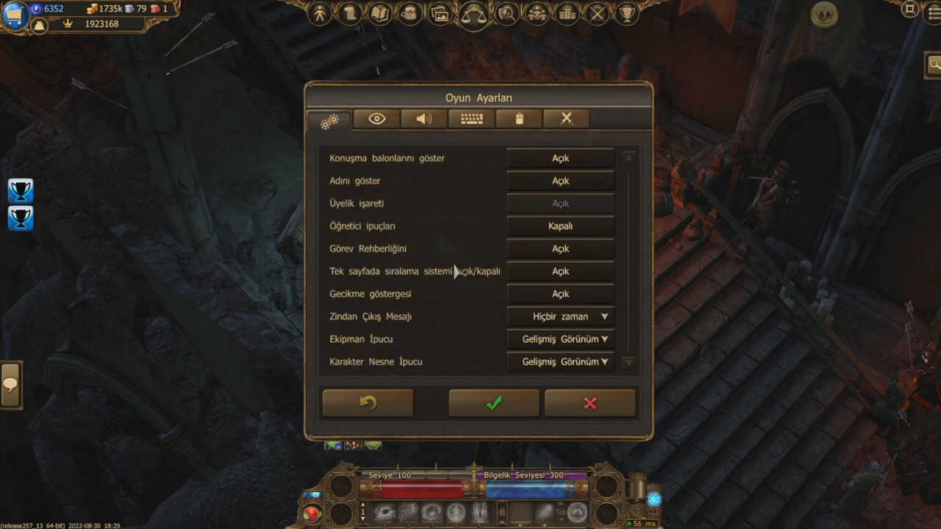
# - Close the settings without changes and return to gameplay
pyautogui.click(584, 406)
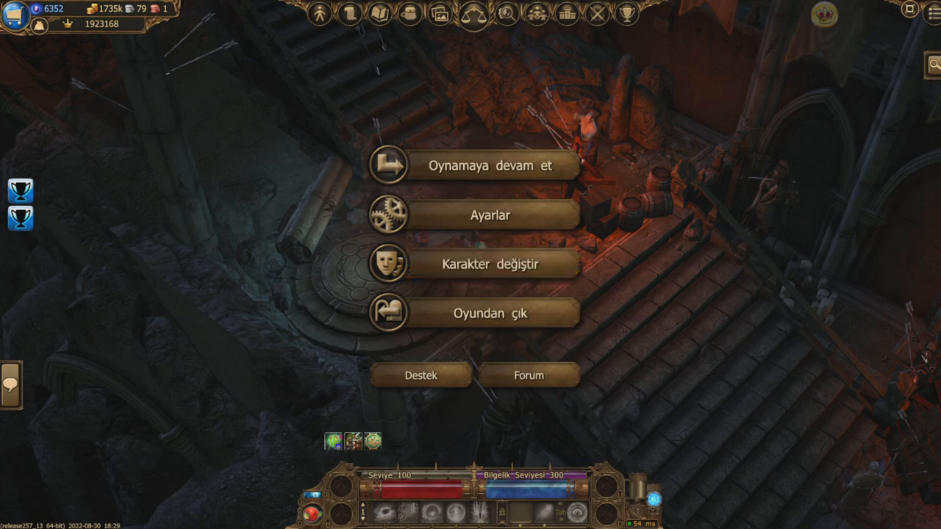
pyautogui.click(479, 217)
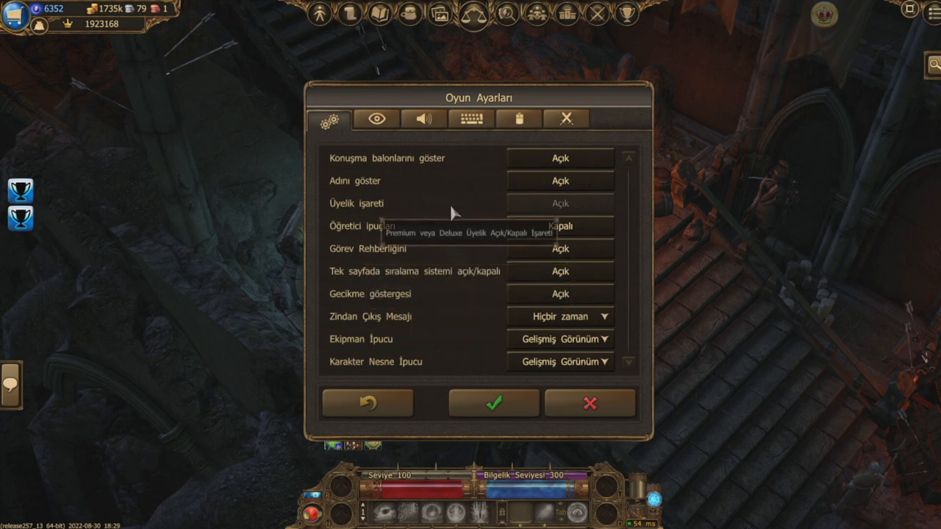
pyautogui.click(570, 411)
pyautogui.click(470, 163)
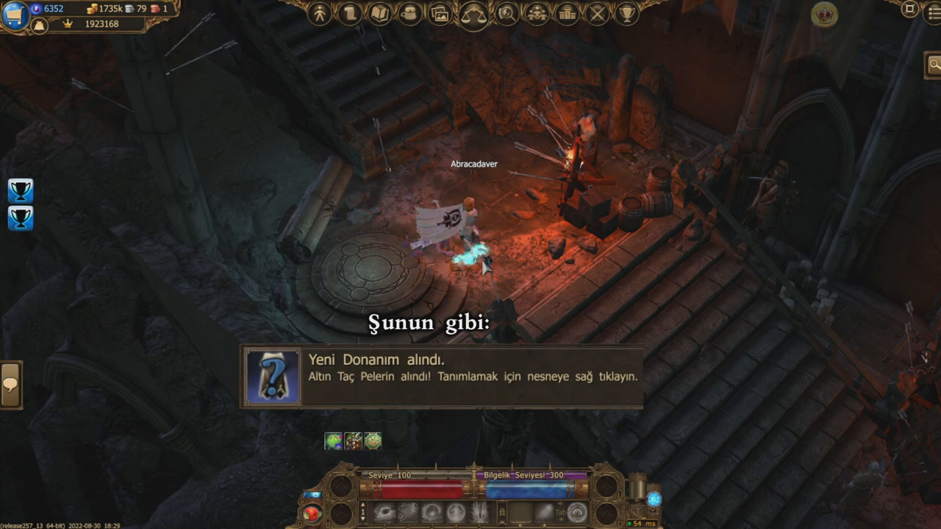
# - Walk the character, cancel out of settings, then switch to the desktop
pyautogui.click(461, 301)
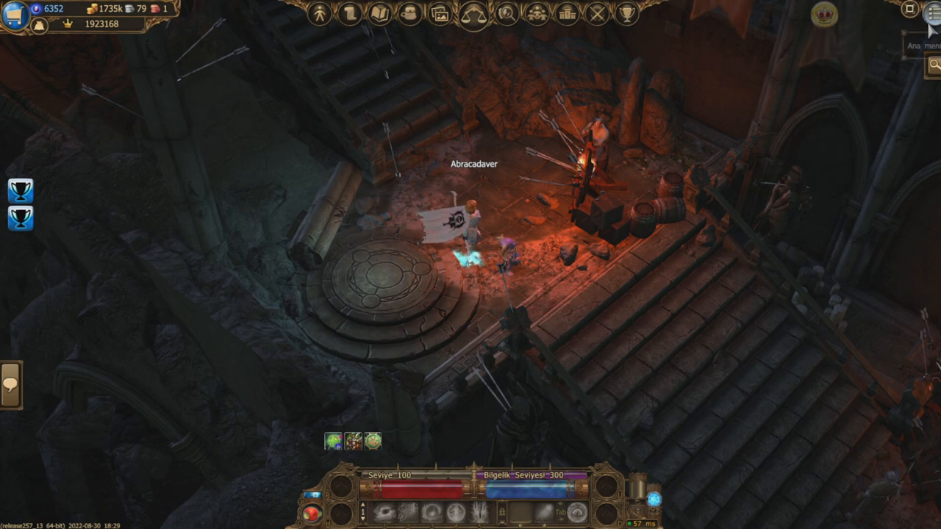
pyautogui.click(910, 10)
pyautogui.click(493, 261)
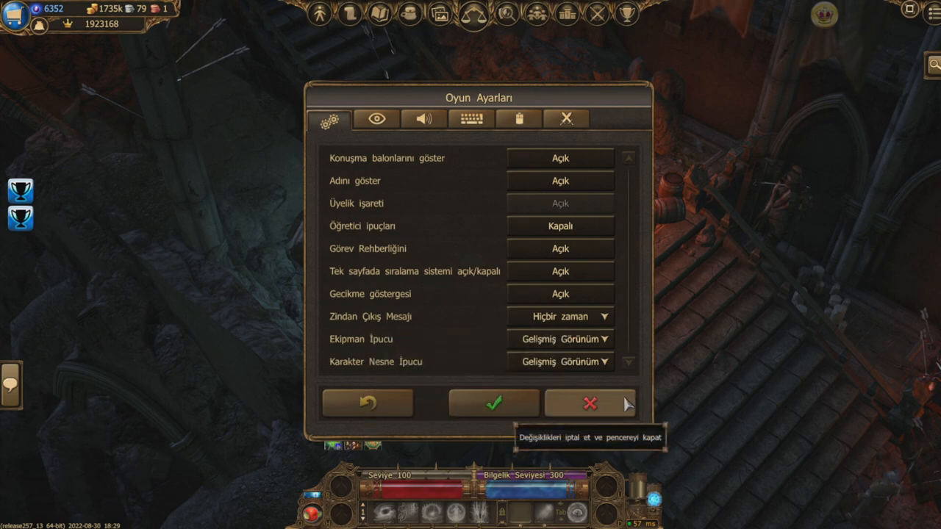
pyautogui.click(588, 403)
pyautogui.click(491, 166)
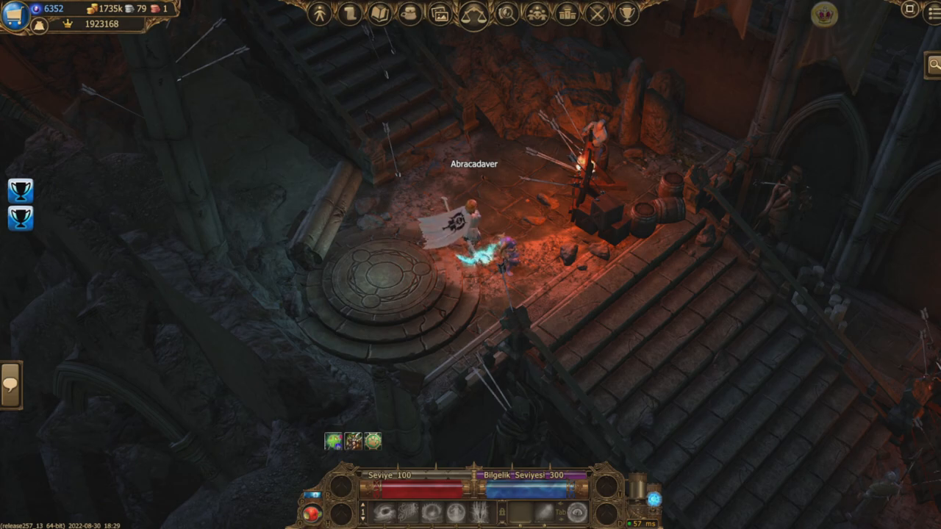
pyautogui.hotkey('alt', 'Tab')
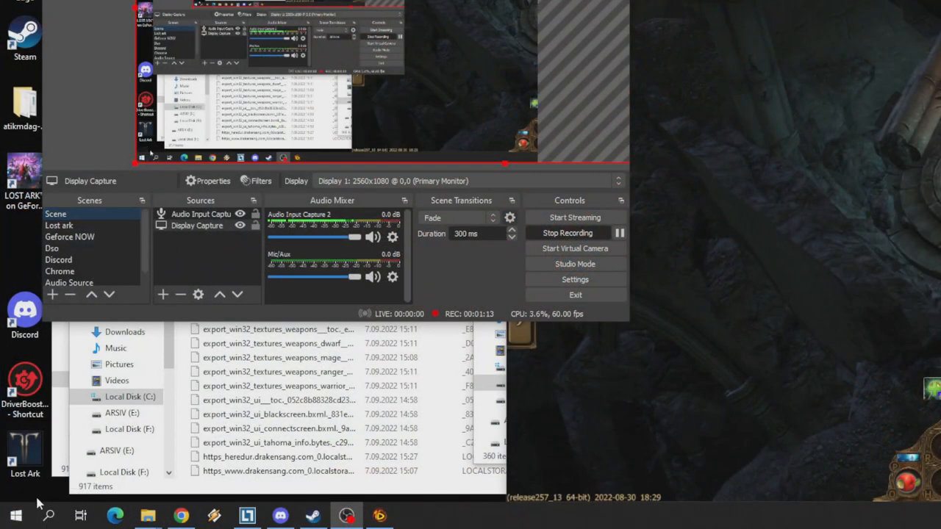
# - Reopen the %temp% folder via Start search and reposition Explorer
pyautogui.click(13, 517)
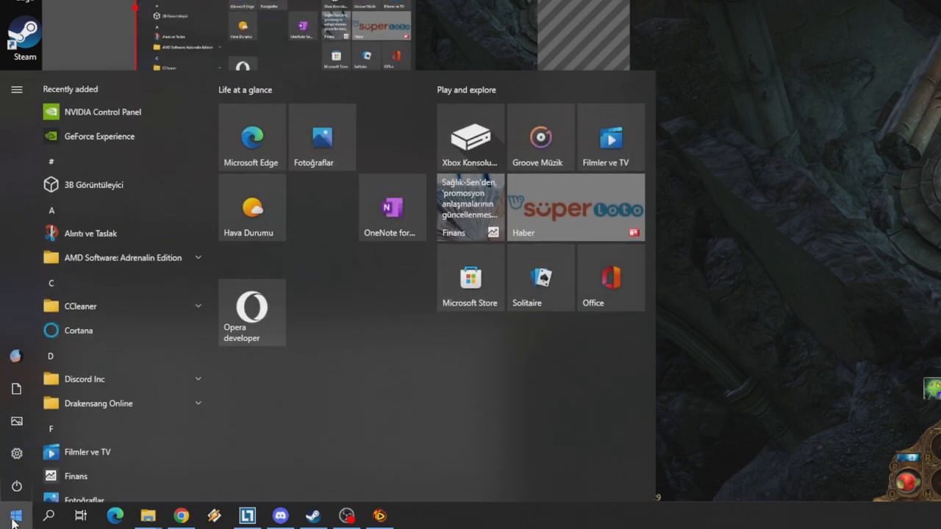
pyautogui.click(49, 517)
pyautogui.write('%')
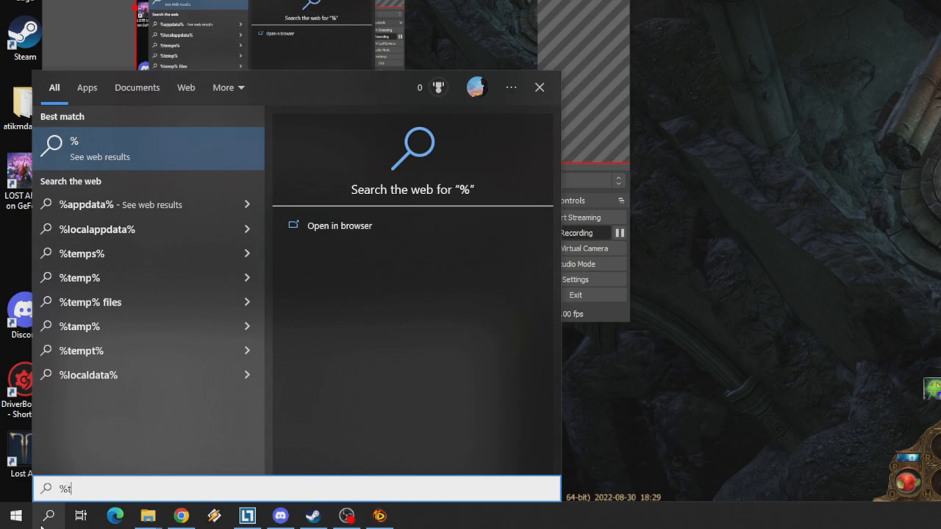
pyautogui.write('temp%')
pyautogui.press('Return')
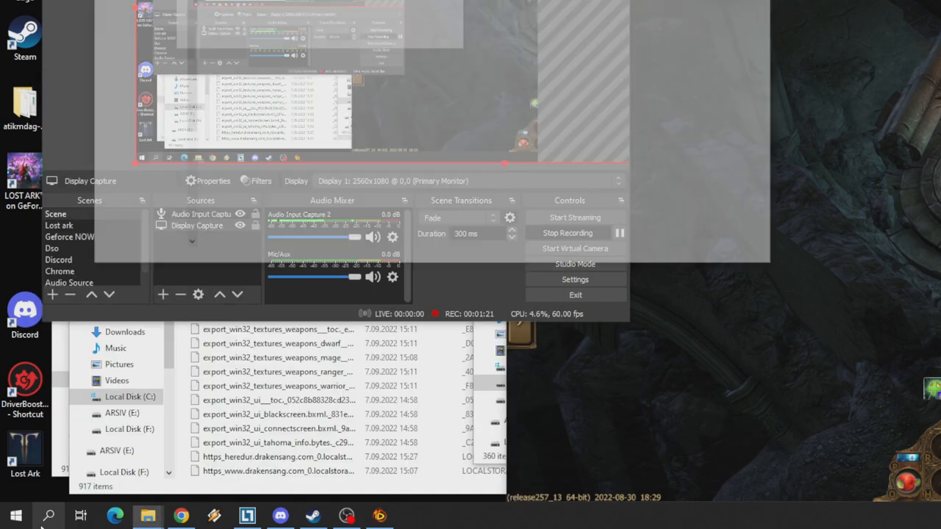
pyautogui.moveTo(397, 243); pyautogui.dragTo(377, 27)
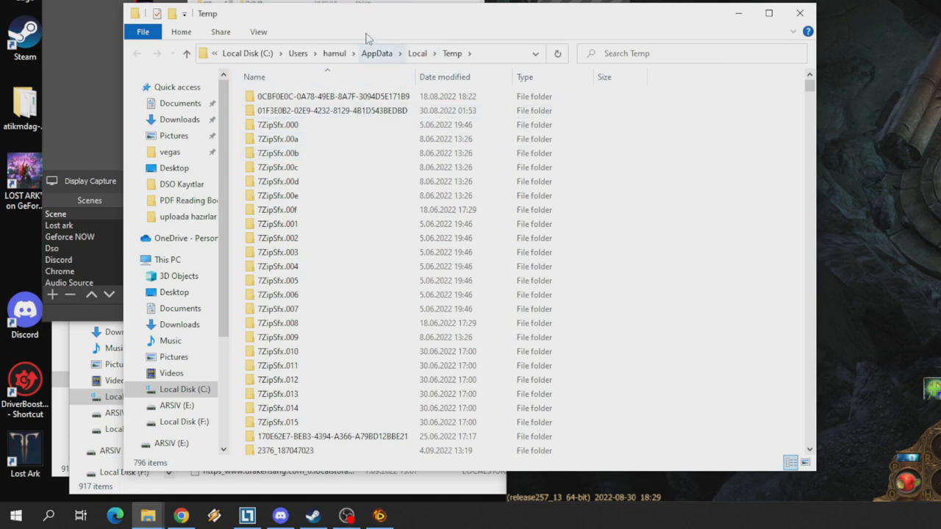
pyautogui.moveTo(343, 20); pyautogui.dragTo(287, 26)
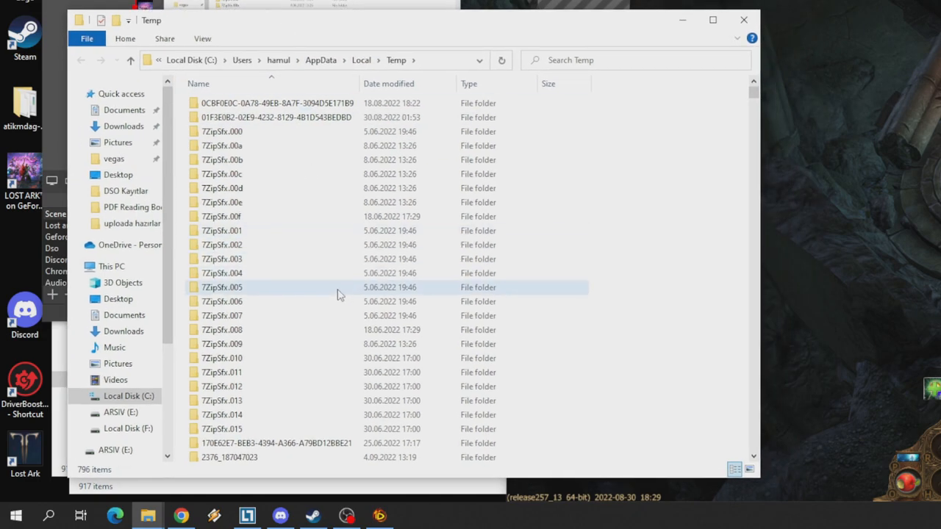
pyautogui.scroll(-5, 334, 294)
# - Open the DSOClient folder inside Temp
pyautogui.click(375, 333)
pyautogui.click(279, 440)
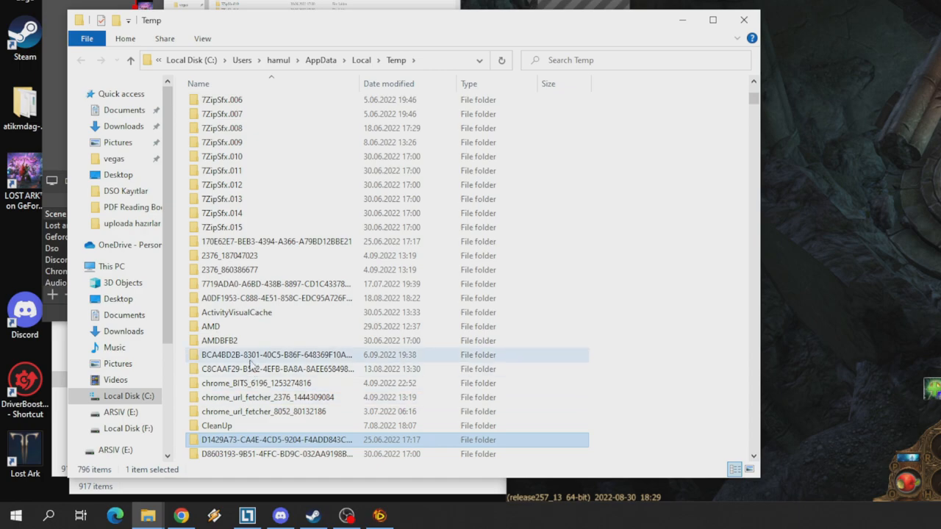
pyautogui.scroll(-3, 280, 353)
pyautogui.click(236, 341)
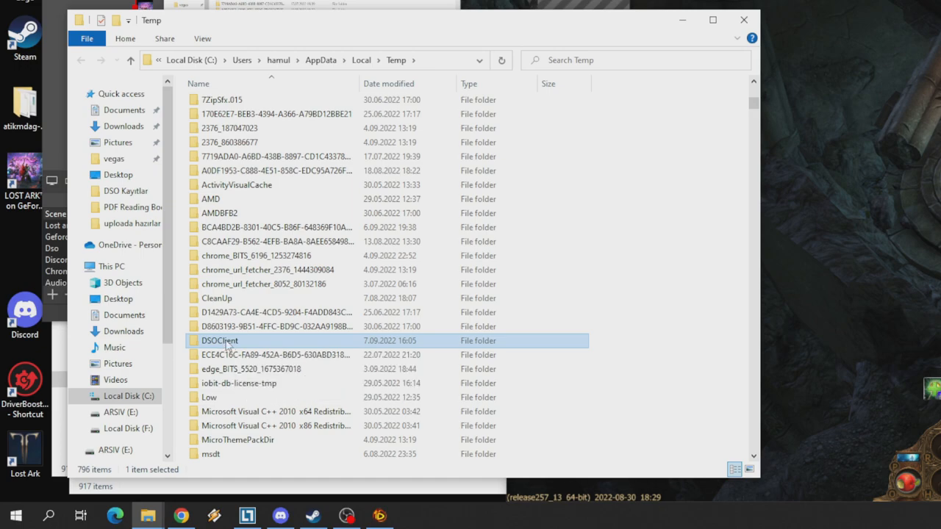
pyautogui.doubleClick(228, 341)
# - Jump to settings.xml at the end of the list and bring up its context menu
pyautogui.click(272, 274)
pyautogui.press('End')
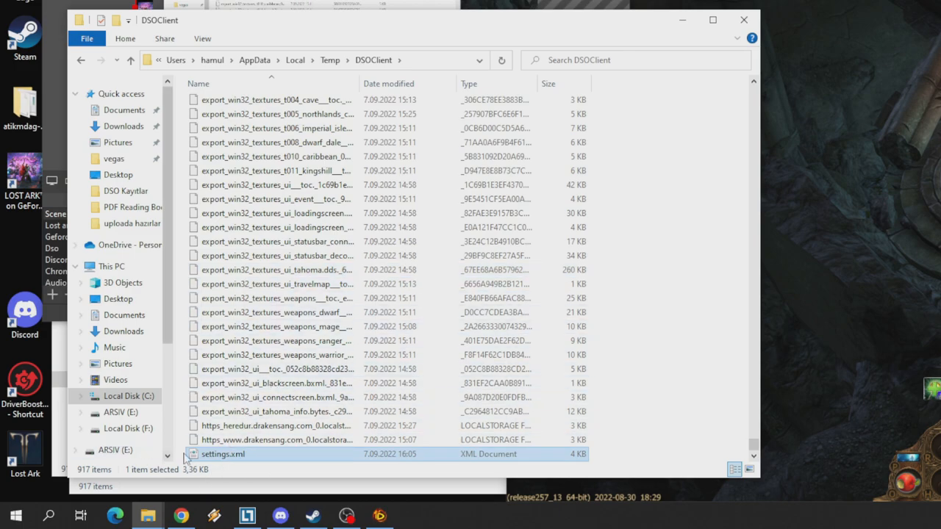
pyautogui.rightClick(221, 454)
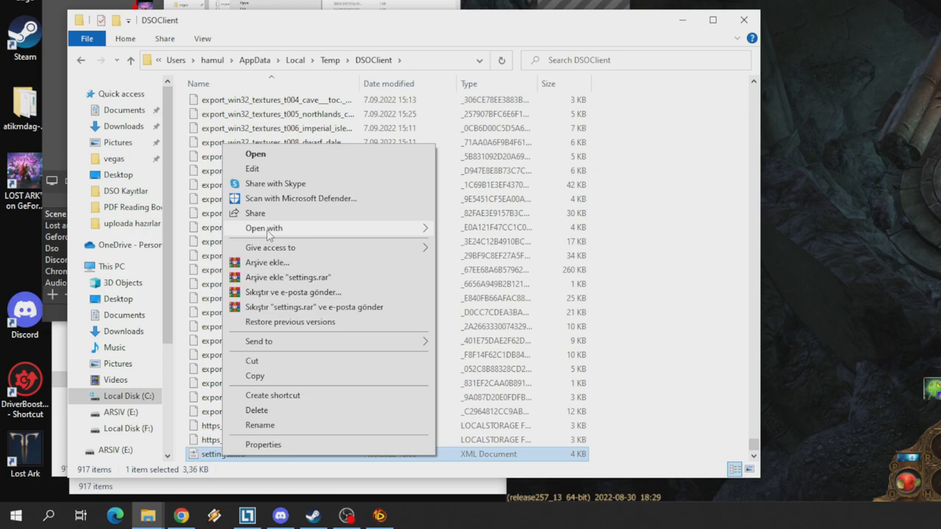
pyautogui.moveTo(264, 228)
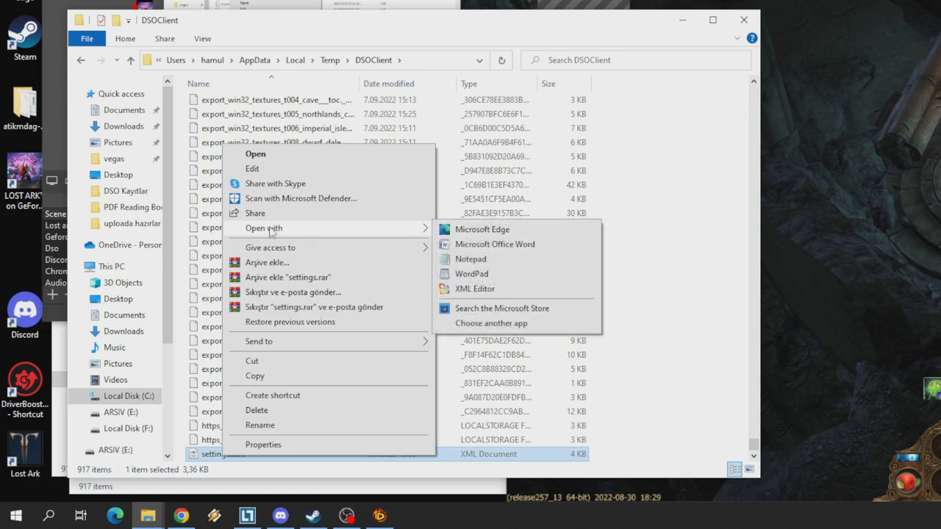
# - Open settings.xml with Notepad and place the cursor at the newEquipmentNotifications value
pyautogui.click(464, 261)
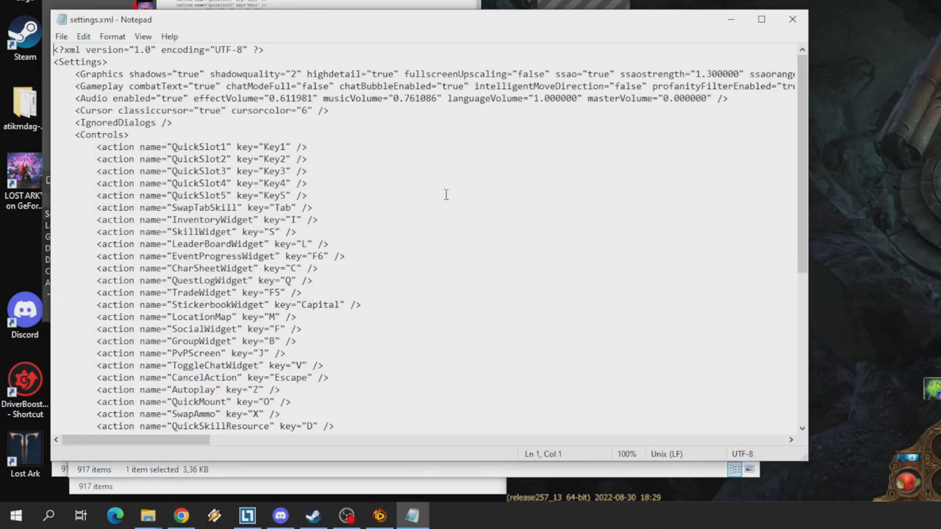
pyautogui.moveTo(283, 33); pyautogui.dragTo(244, 33)
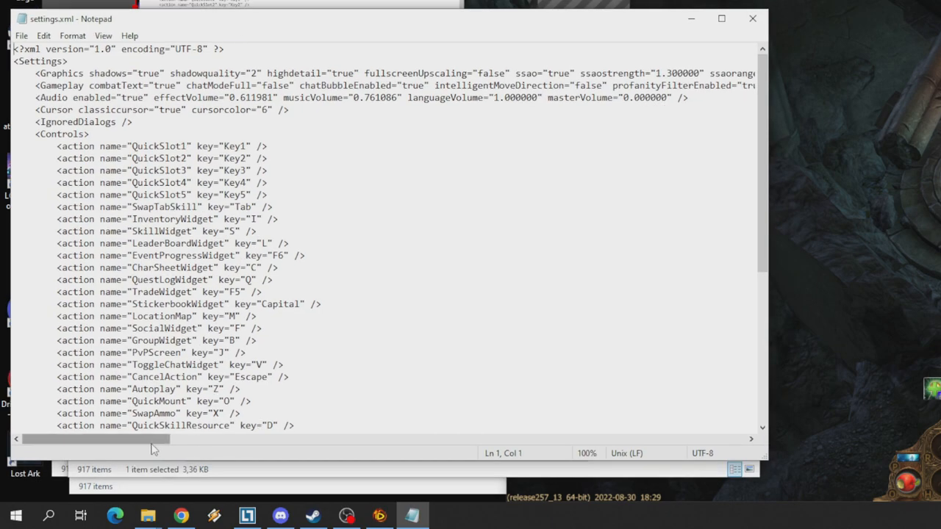
pyautogui.moveTo(111, 447)
pyautogui.mouseDown()
pyautogui.moveTo(157, 447)
pyautogui.moveTo(42, 439)
pyautogui.mouseUp()
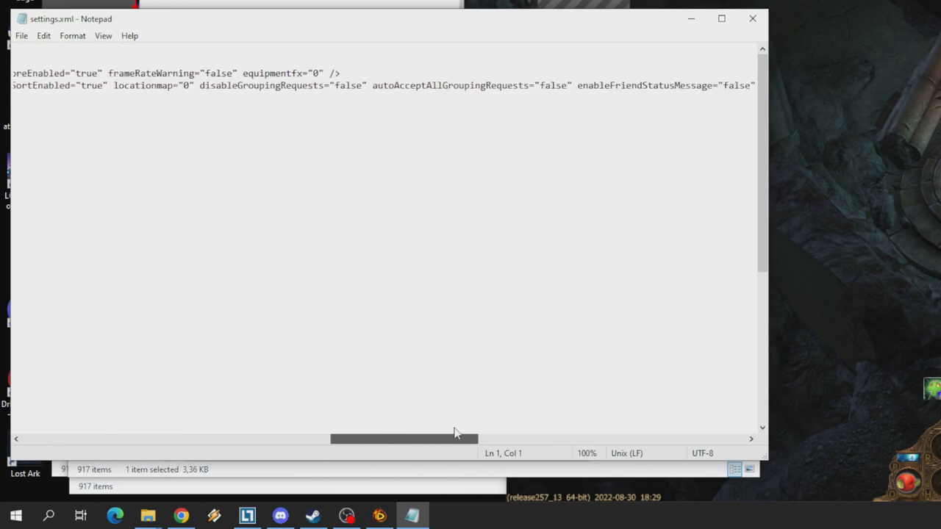
pyautogui.scroll(-5, 198, 236)
pyautogui.scroll(-5, 199, 235)
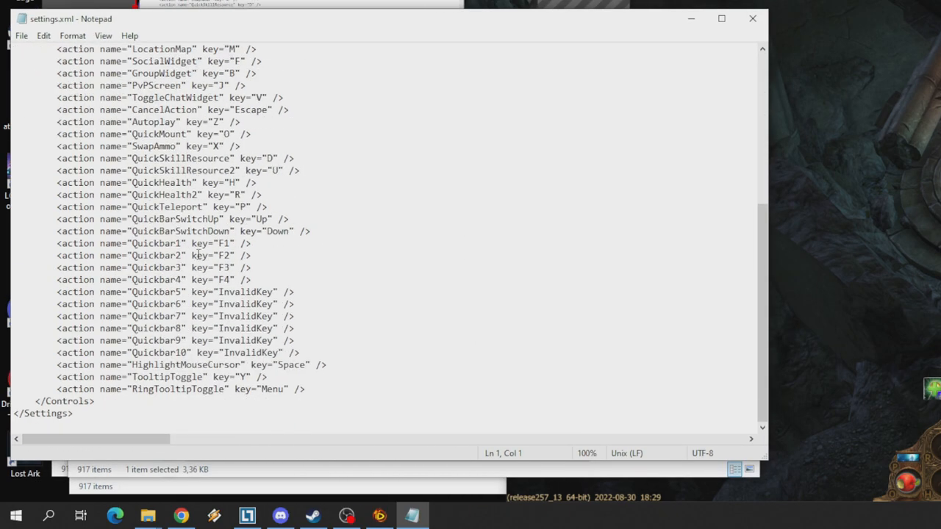
pyautogui.scroll(10, 198, 255)
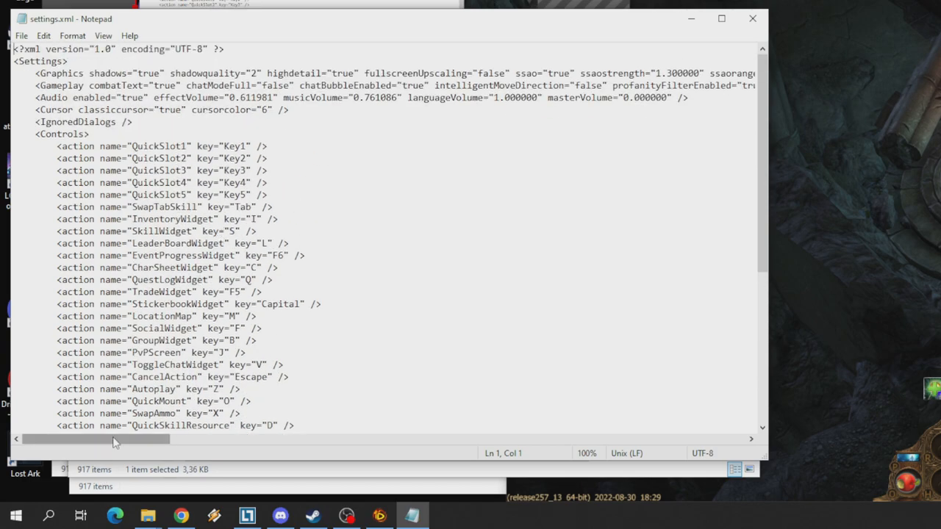
pyautogui.moveTo(114, 441); pyautogui.dragTo(270, 458)
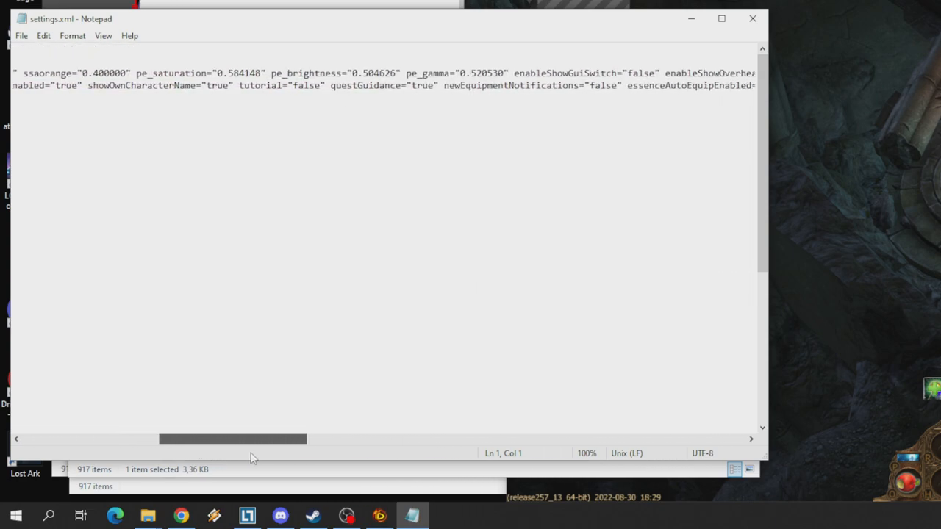
pyautogui.click(405, 84)
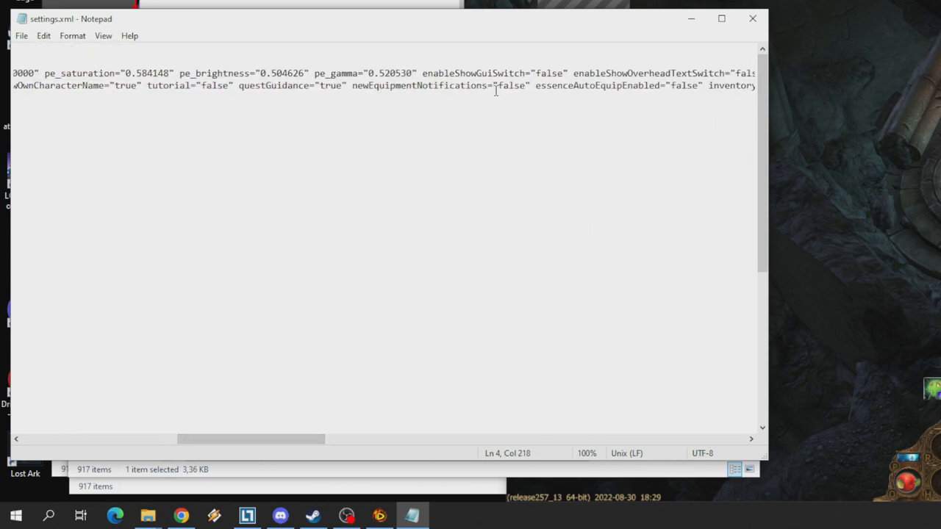
# - Replace the newEquipmentNotifications value so it reads "false"
pyautogui.press('Right')
pyautogui.press('Right')
pyautogui.press('Right')
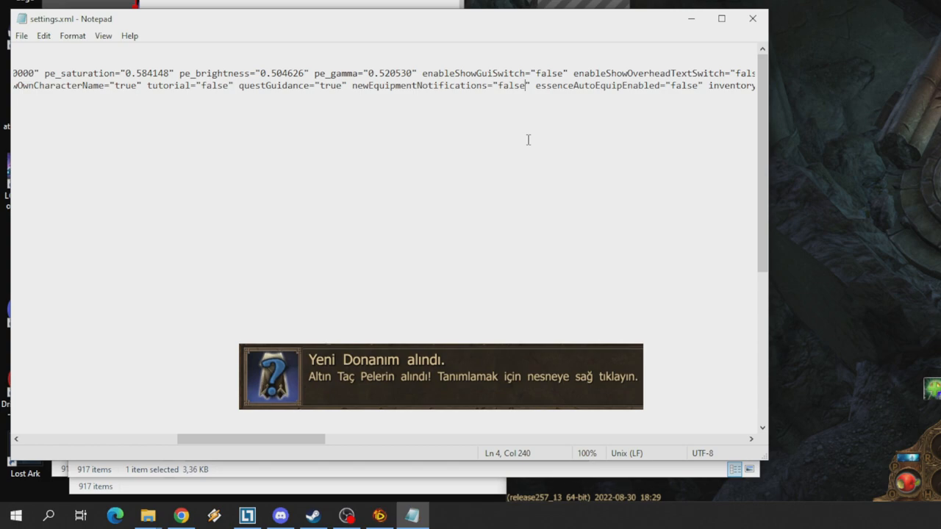
pyautogui.press('BackSpace')
pyautogui.press('BackSpace')
pyautogui.press('BackSpace')
pyautogui.press('BackSpace')
pyautogui.press('BackSpace')
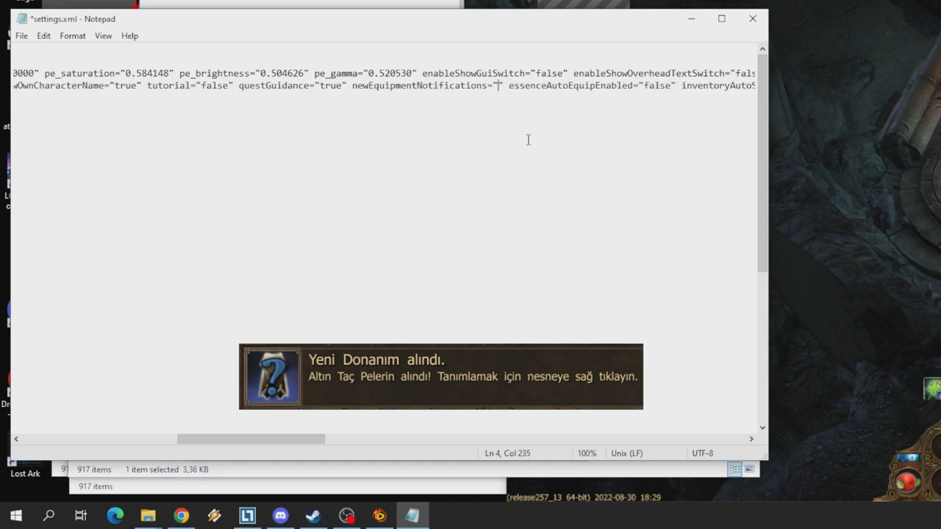
pyautogui.write('true')
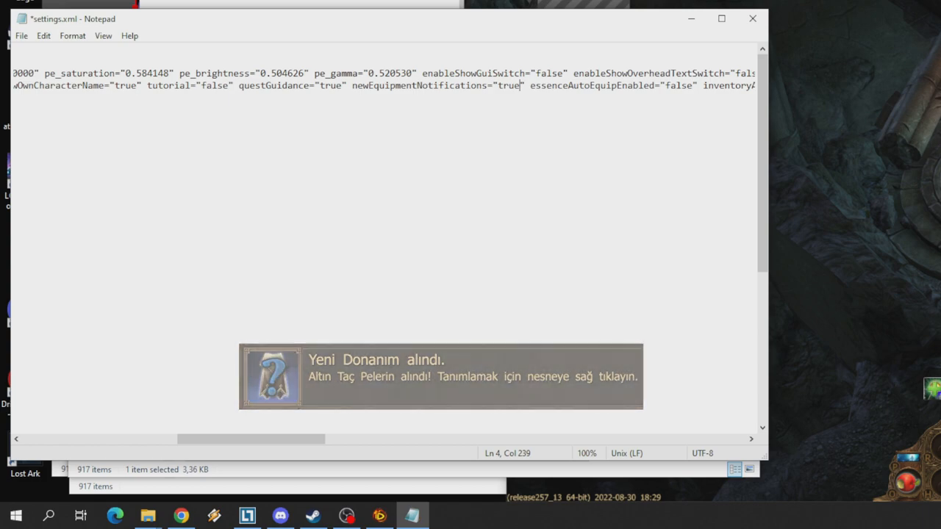
pyautogui.press('BackSpace')
pyautogui.press('BackSpace')
pyautogui.press('BackSpace')
pyautogui.press('BackSpace')
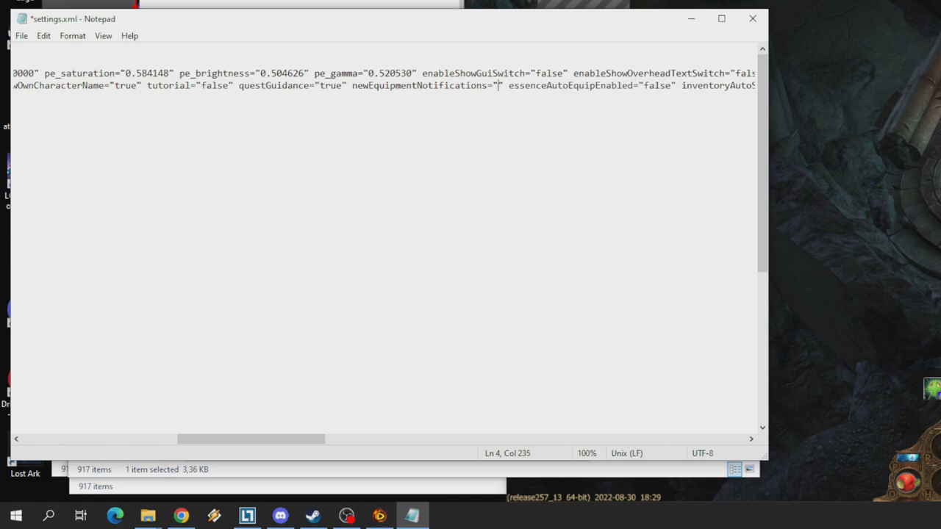
pyautogui.write('false')
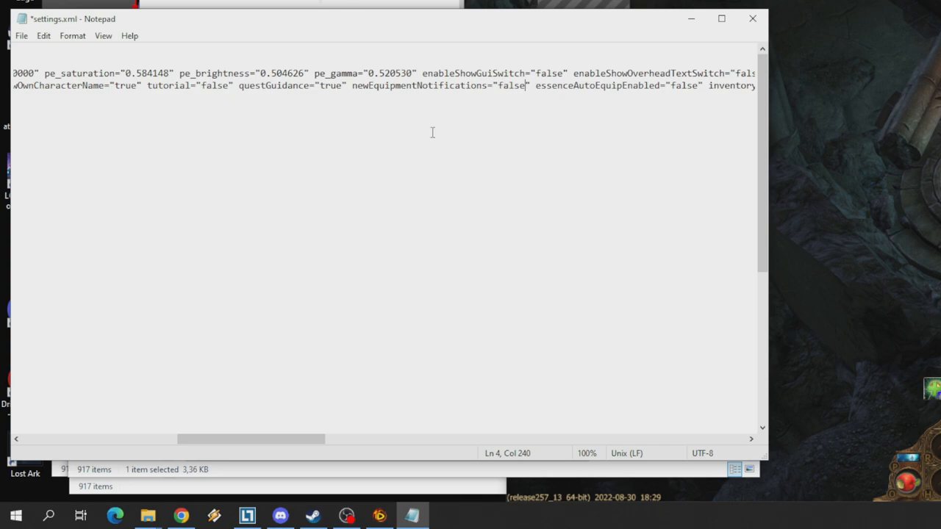
pyautogui.moveTo(212, 443); pyautogui.dragTo(169, 447)
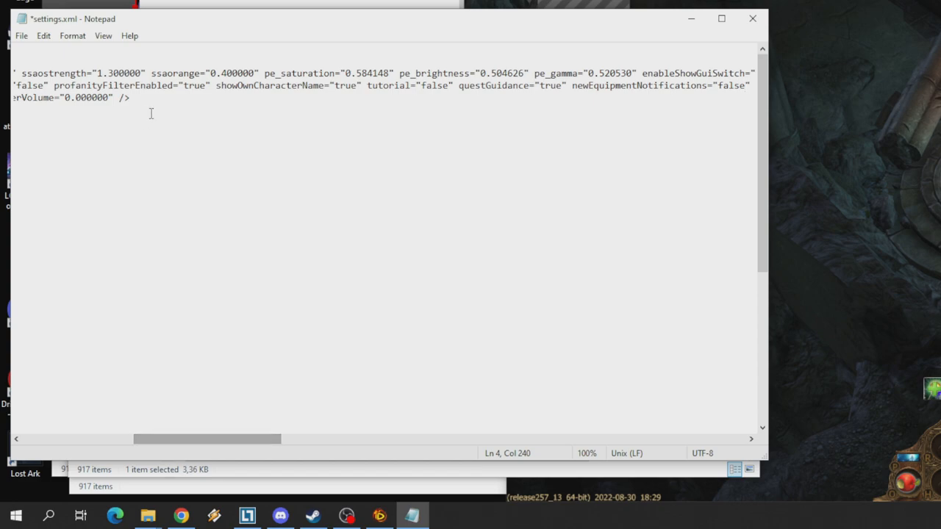
pyautogui.click(184, 85)
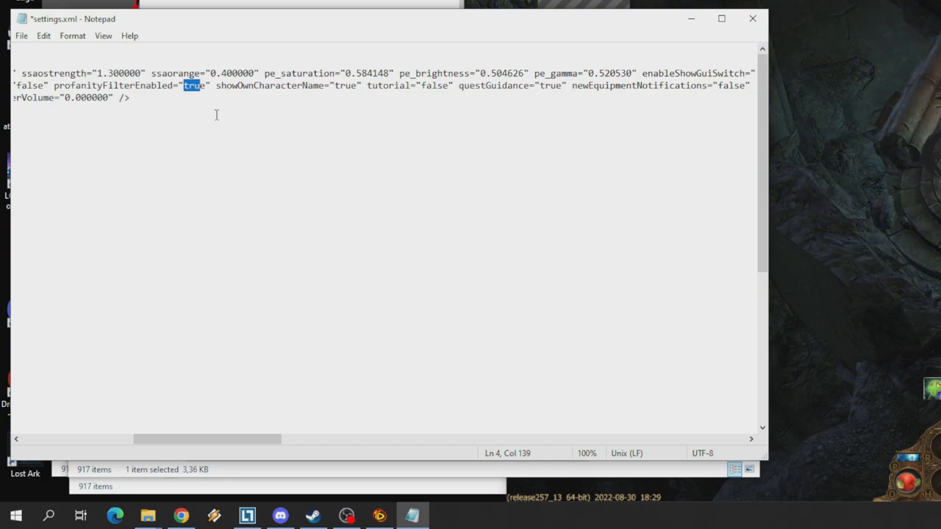
pyautogui.write('****')
pyautogui.press('BackSpace')
pyautogui.press('BackSpace')
pyautogui.press('BackSpace')
pyautogui.press('BackSpace')
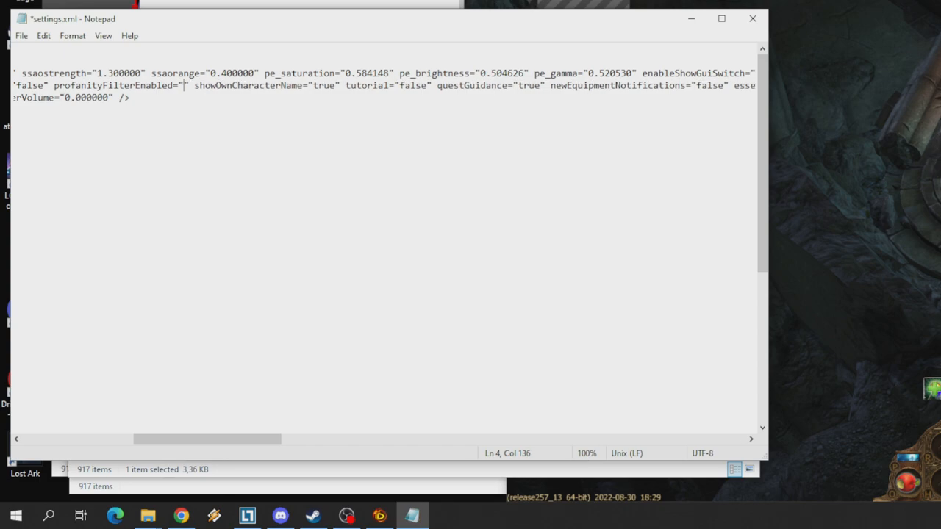
pyautogui.write('false')
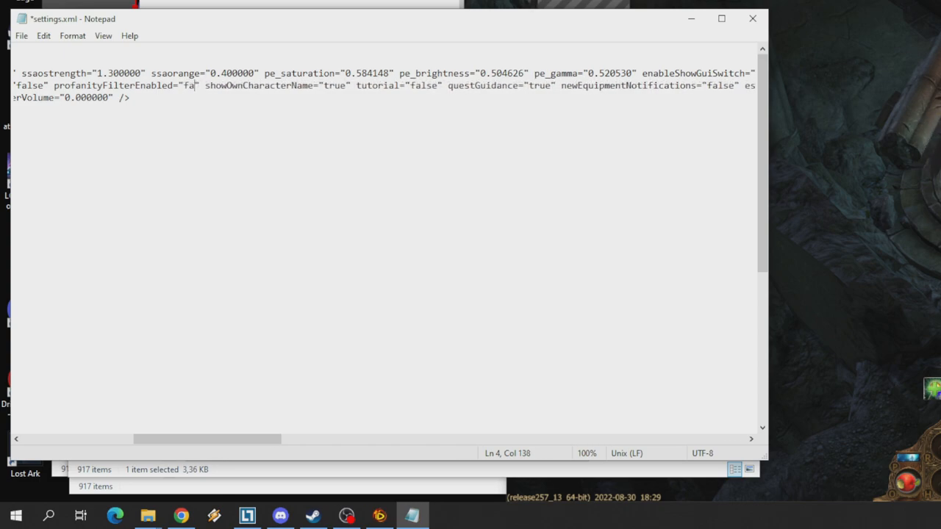
pyautogui.press('BackSpace')
pyautogui.press('BackSpace')
pyautogui.press('BackSpace')
pyautogui.press('BackSpace')
pyautogui.press('BackSpace')
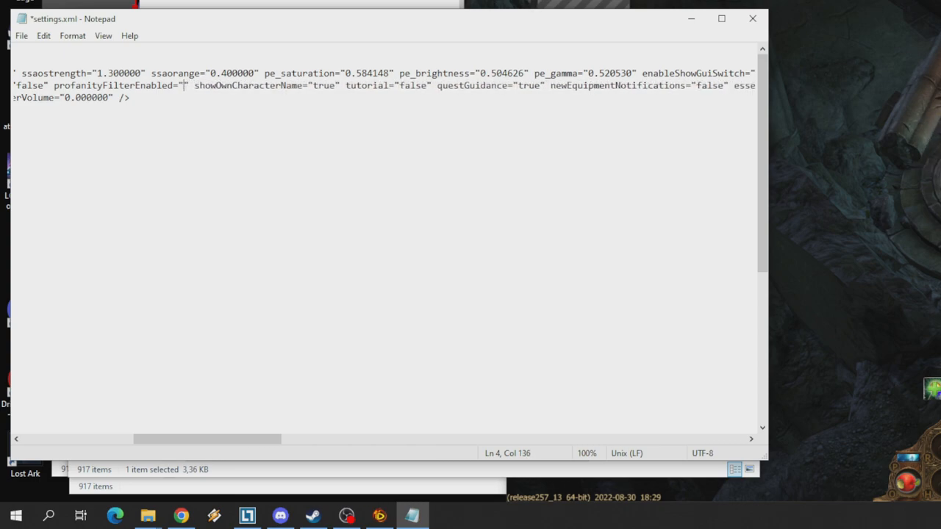
pyautogui.write('true')
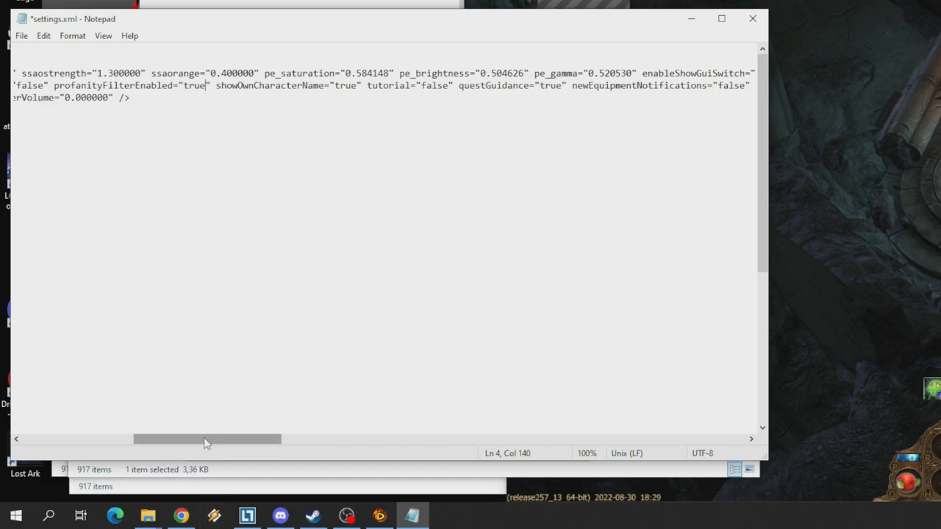
pyautogui.moveTo(197, 439); pyautogui.dragTo(228, 442)
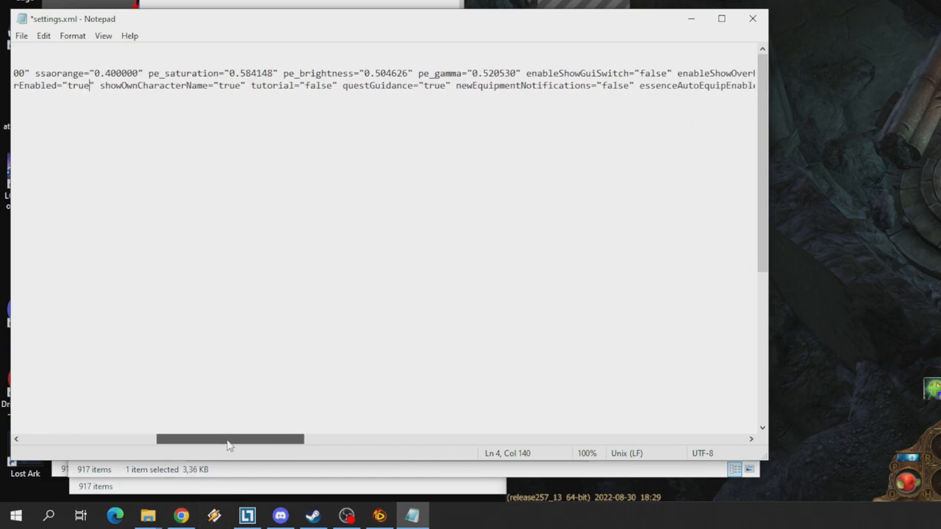
pyautogui.moveTo(228, 442); pyautogui.dragTo(81, 441)
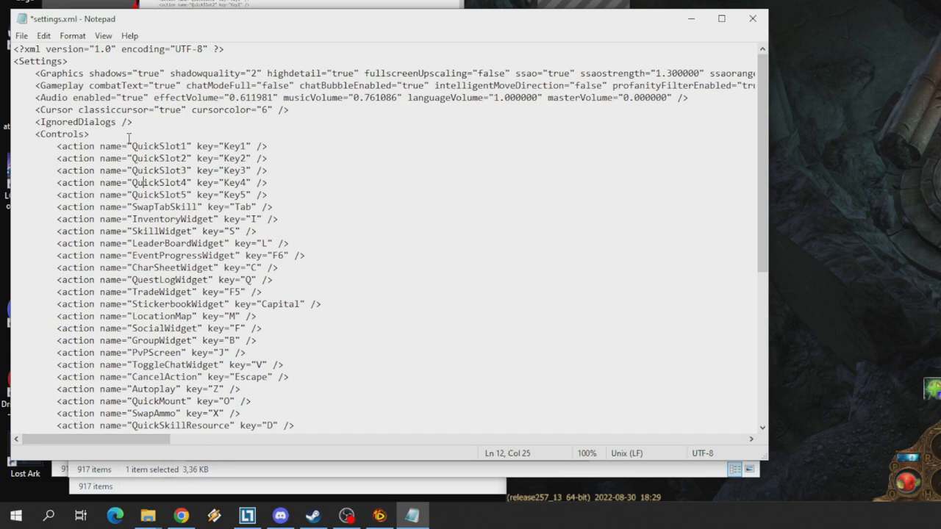
# - Save the edited settings.xml from the File menu
pyautogui.click(22, 36)
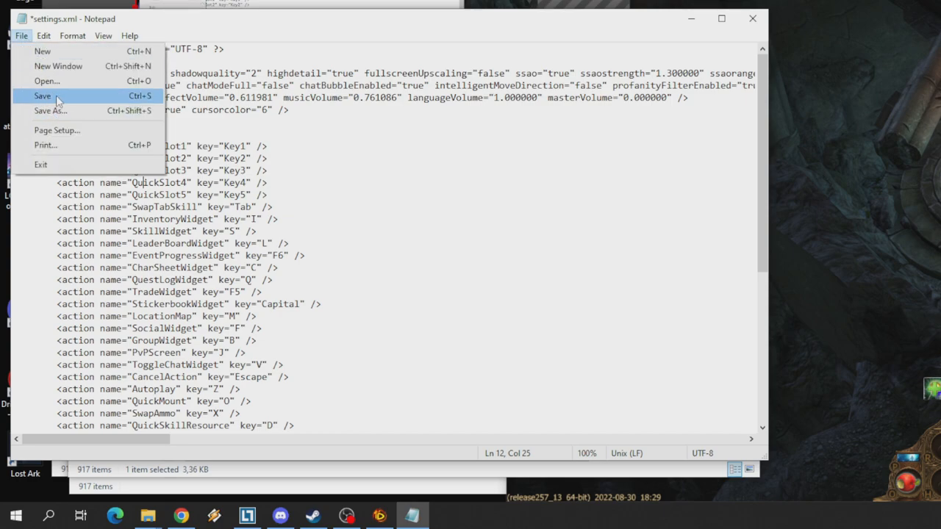
pyautogui.click(297, 171)
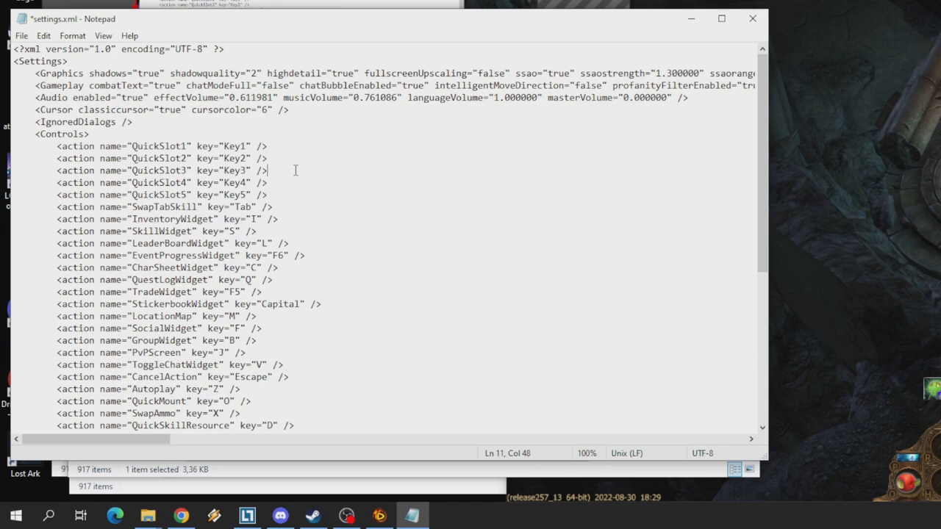
pyautogui.click(21, 35)
pyautogui.click(42, 95)
# - Close Notepad and copy settings.xml as a backup
pyautogui.click(752, 19)
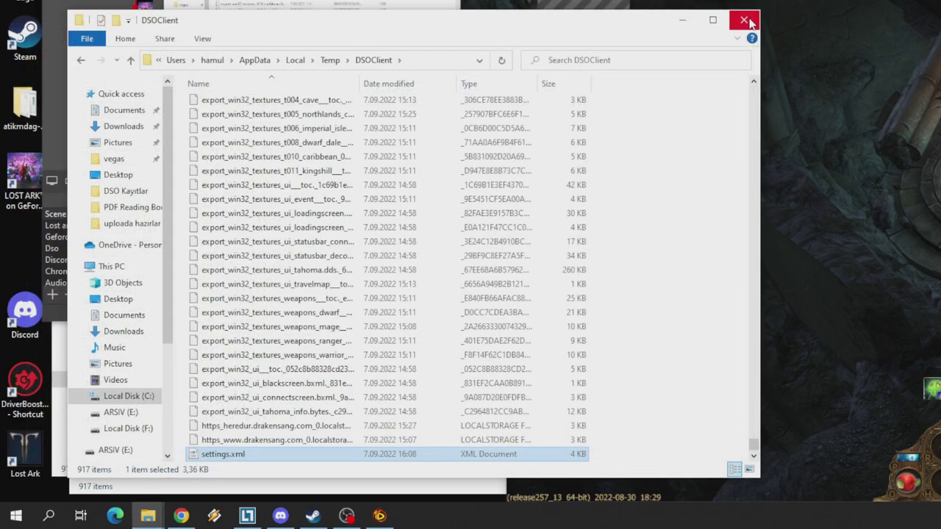
pyautogui.click(221, 454)
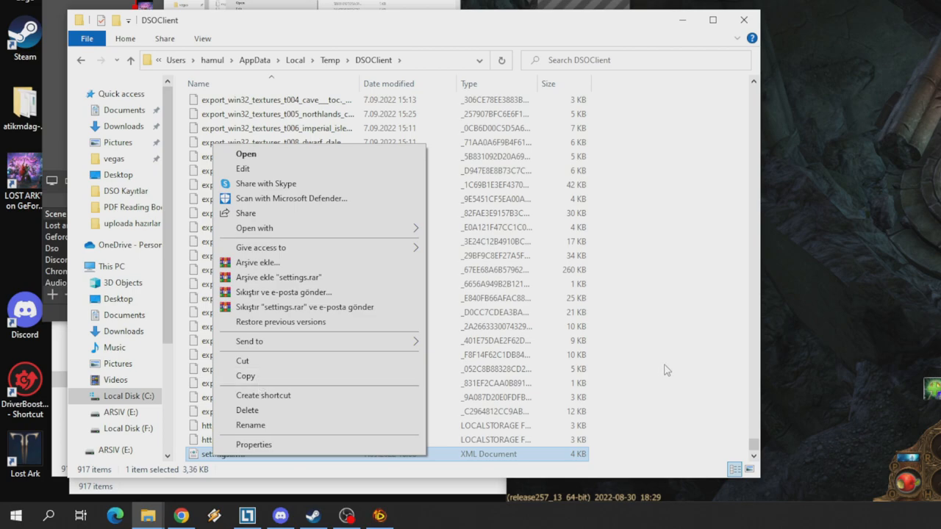
pyautogui.click(295, 377)
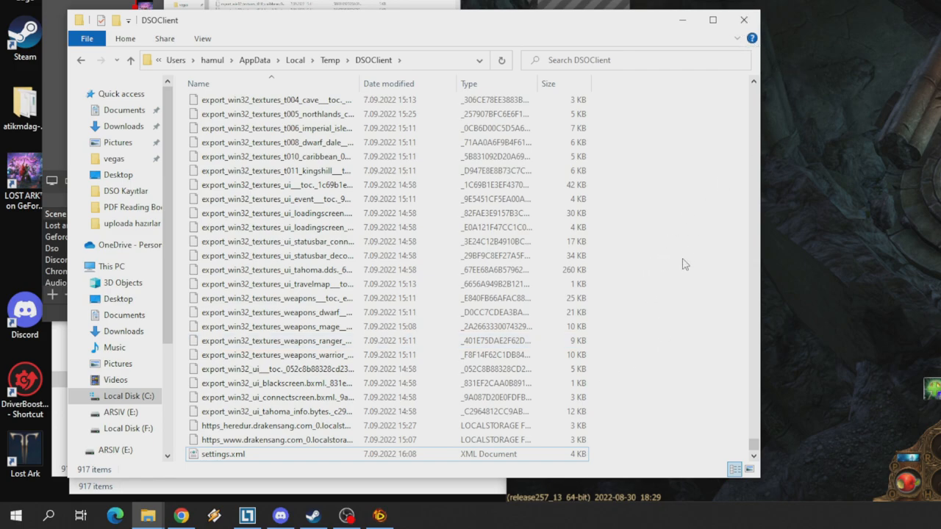
# - Go up to the Temp folder and close the Explorer window
pyautogui.click(329, 60)
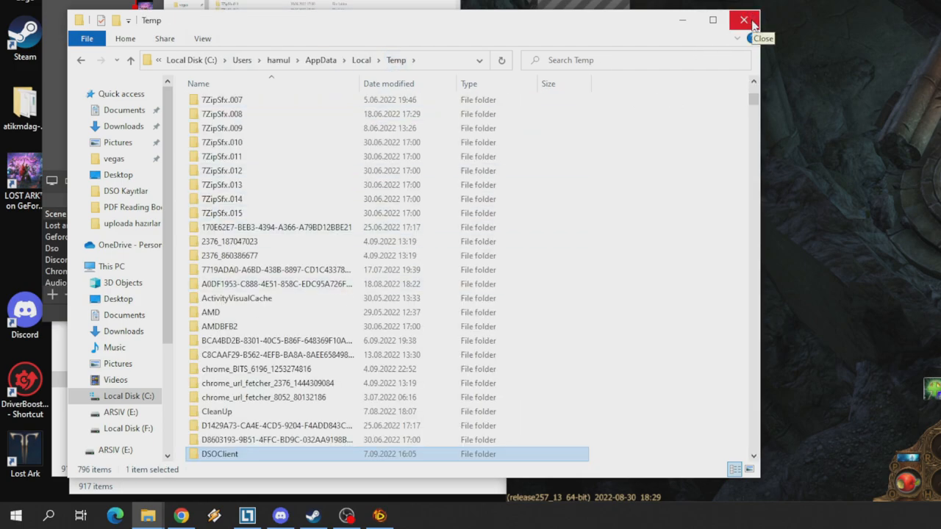
pyautogui.click(744, 20)
# - Switch OBS to the Lost ark scene and return to the game
pyautogui.click(71, 224)
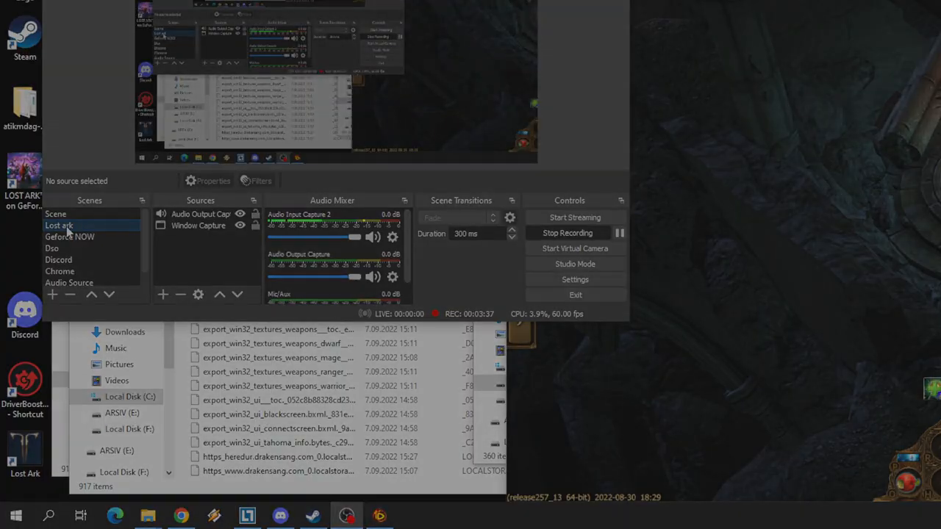
pyautogui.hotkey('alt', 'Tab')
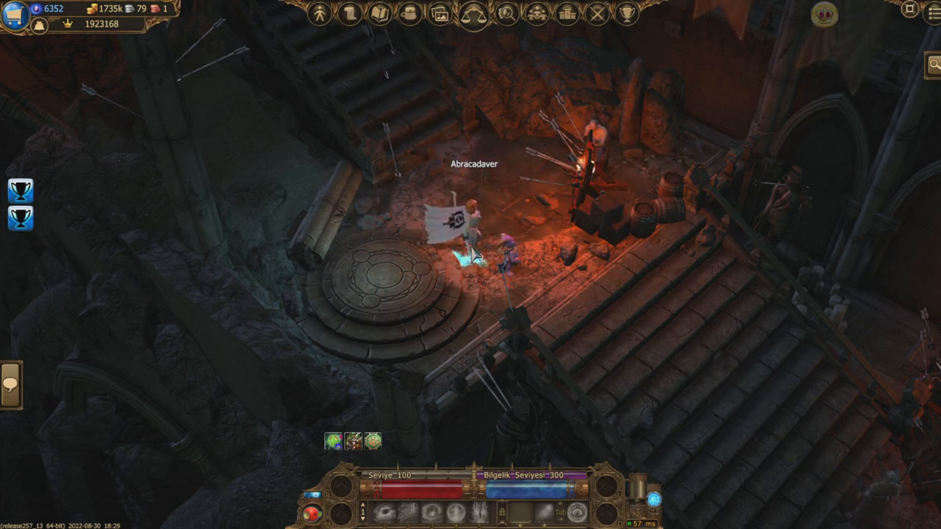
pyautogui.press('Escape')
pyautogui.click(489, 215)
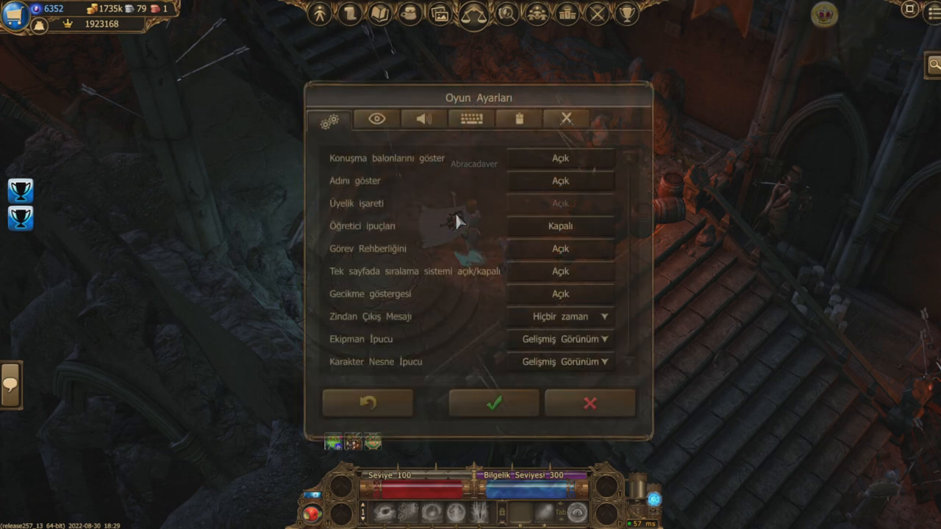
pyautogui.click(376, 119)
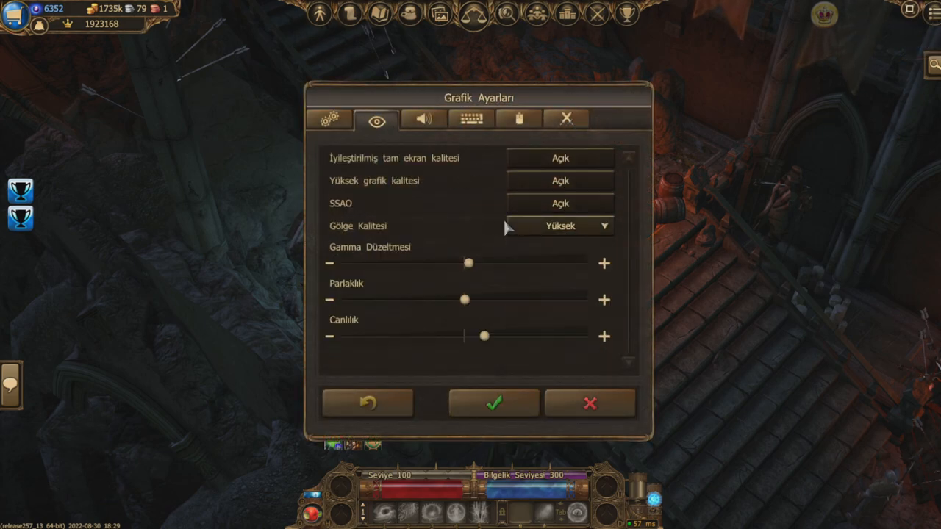
pyautogui.click(471, 119)
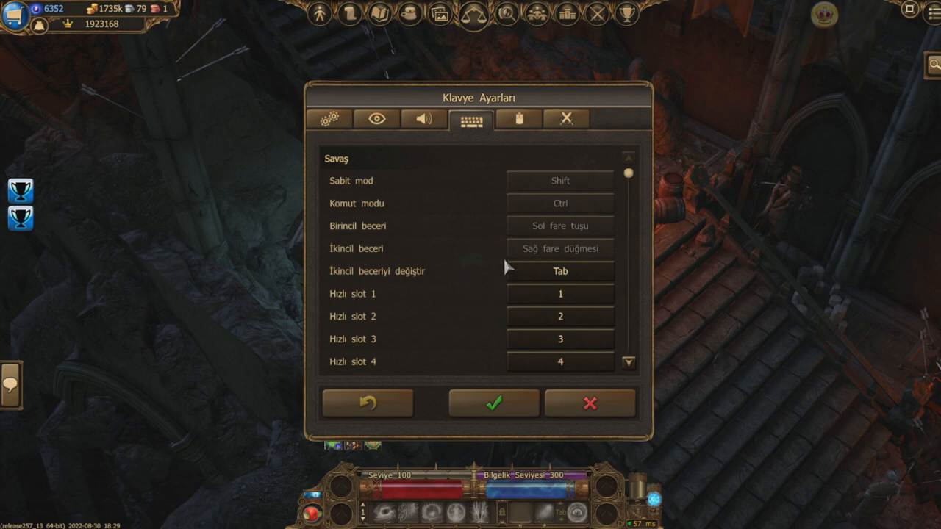
pyautogui.click(329, 119)
pyautogui.click(590, 403)
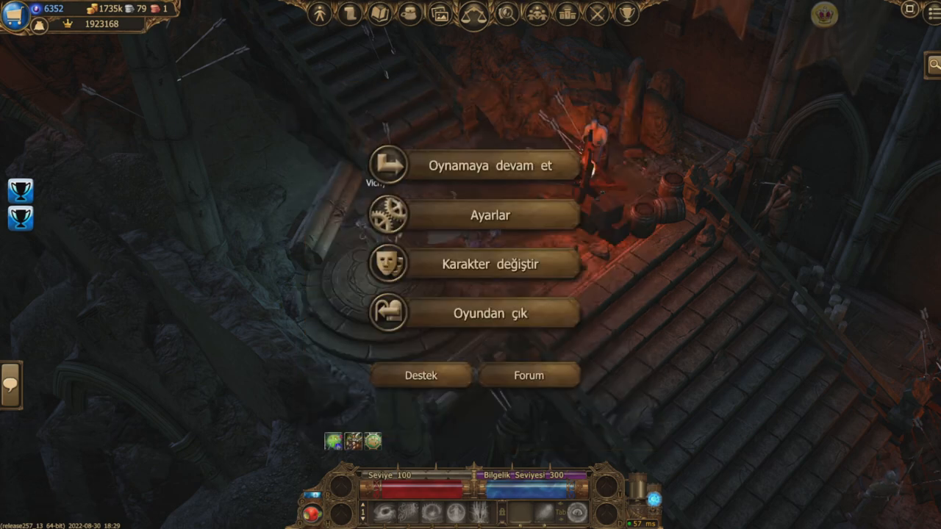
pyautogui.click(490, 165)
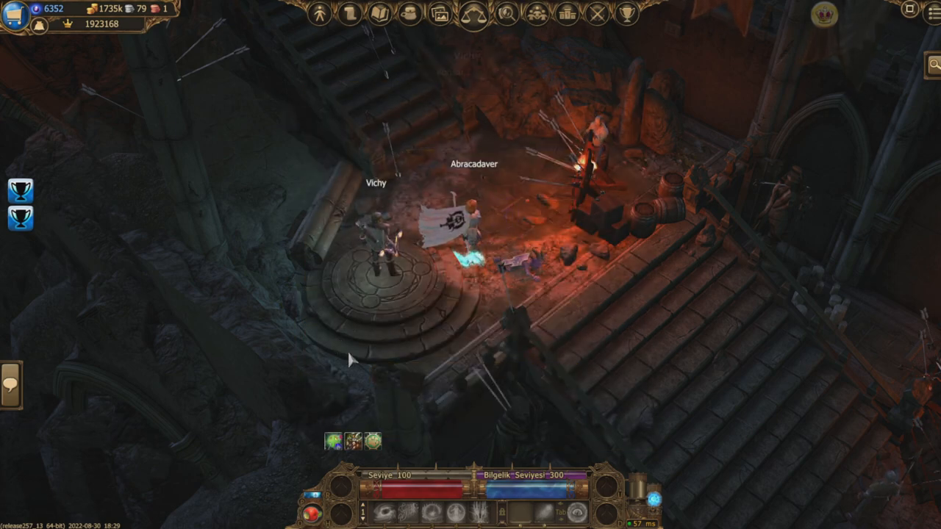